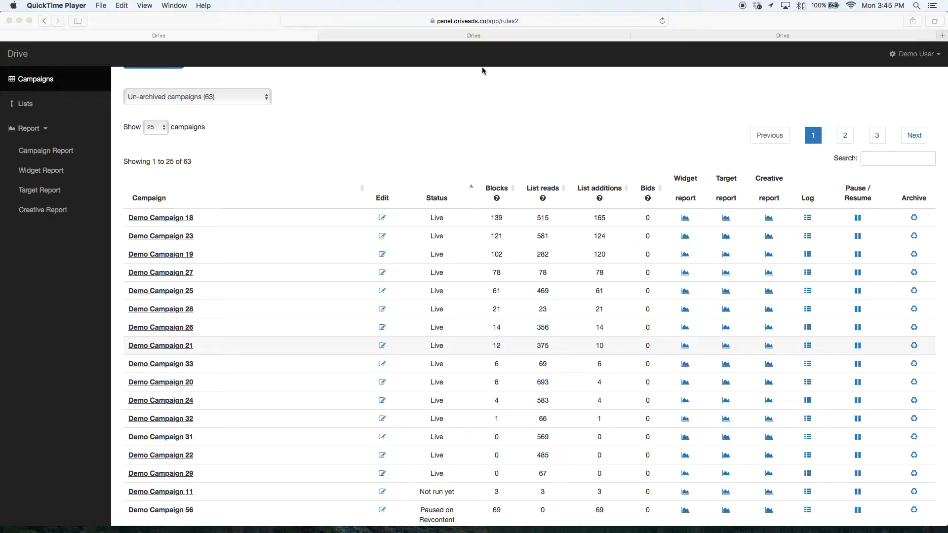
pyautogui.click(401, 111)
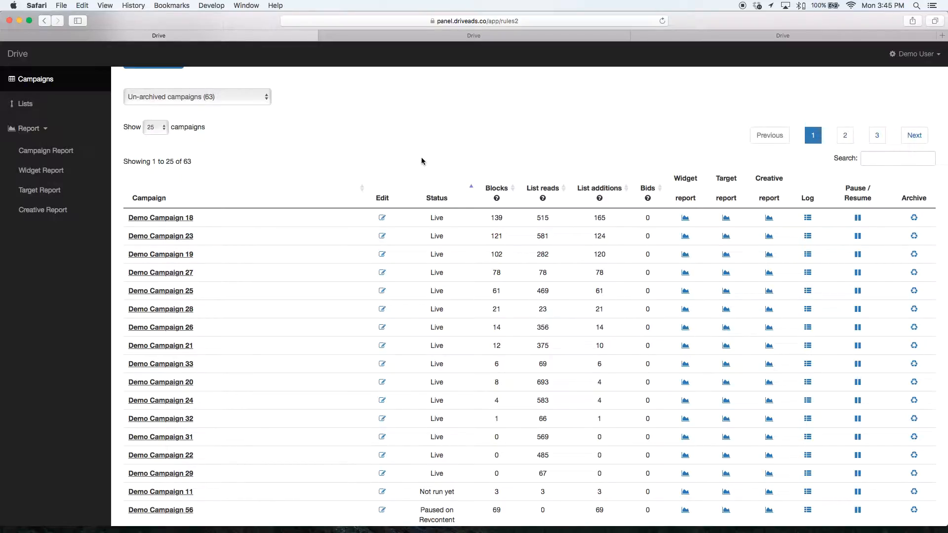
pyautogui.scroll(3, 367, 217)
pyautogui.scroll(-3, 343, 359)
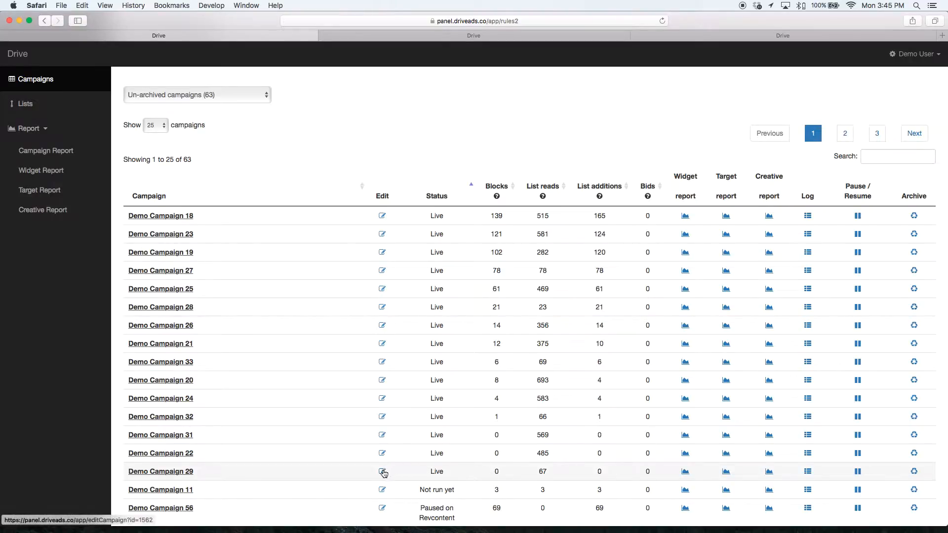
pyautogui.moveTo(433, 472)
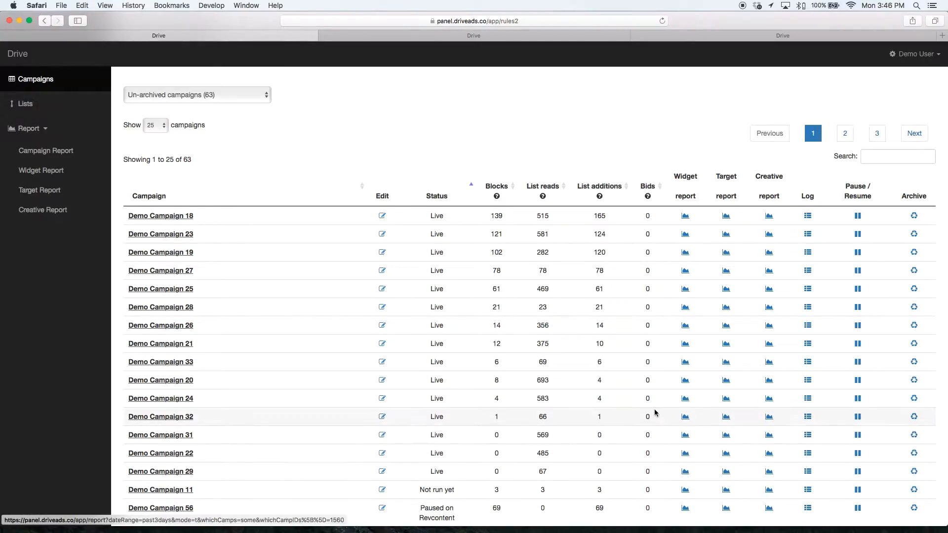
# Switch to the open New Campaign page and return to its Setup Campaign section
pyautogui.click(384, 40)
pyautogui.moveTo(614, 339); pyautogui.dragTo(594, 440)
pyautogui.click(573, 394)
pyautogui.scroll(5, 572, 395)
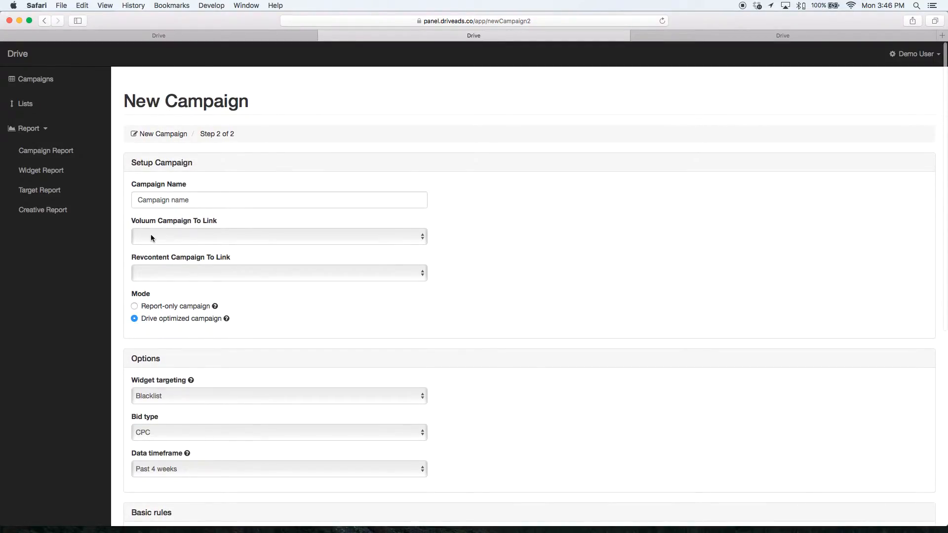
# Review the Voluum and Revcontent campaign link choices and compare the Report-only mode with the Drive optimized campaign mode
pyautogui.click(177, 236)
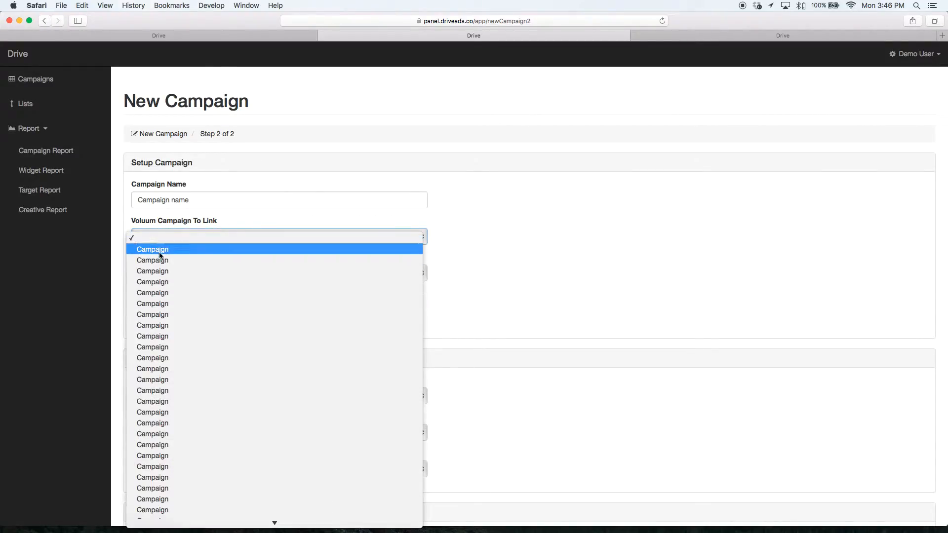
pyautogui.click(182, 240)
pyautogui.click(196, 238)
pyautogui.click(178, 237)
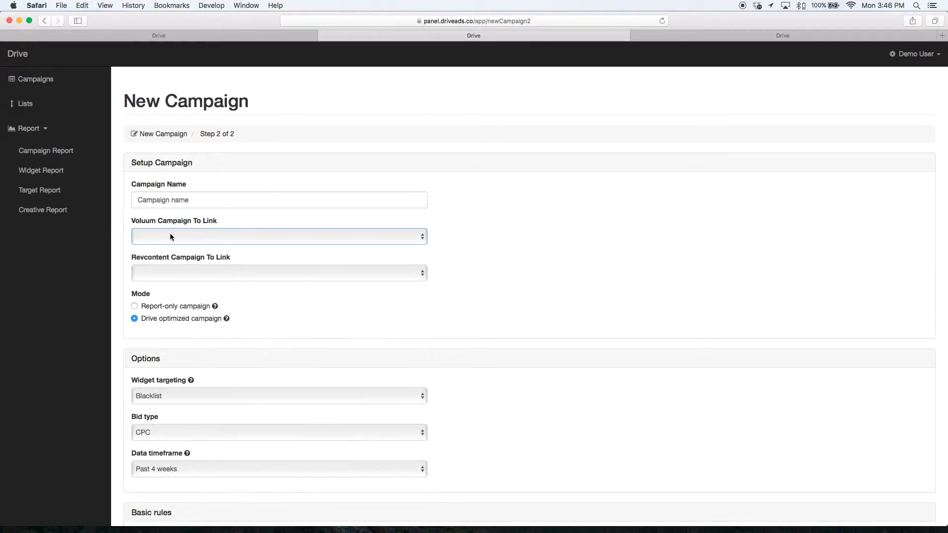
pyautogui.click(173, 271)
pyautogui.click(191, 272)
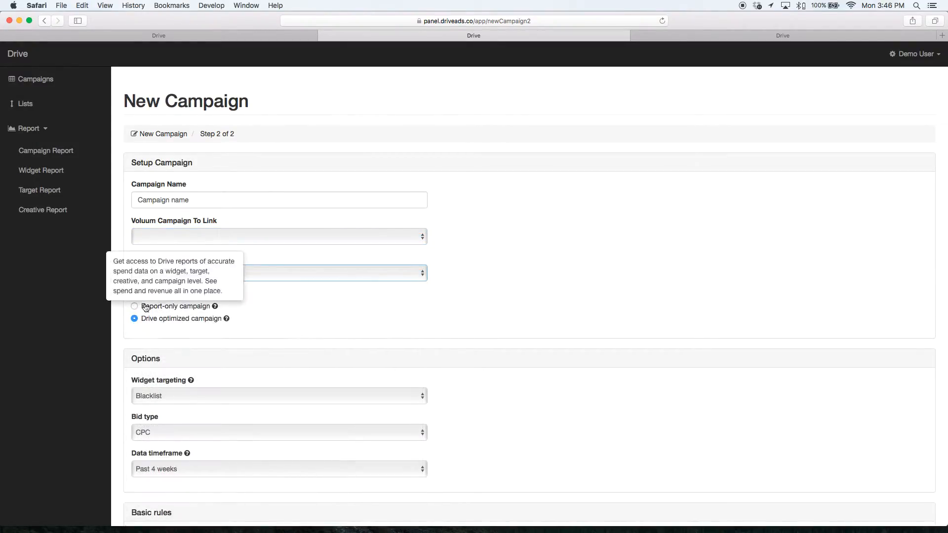
pyautogui.click(184, 306)
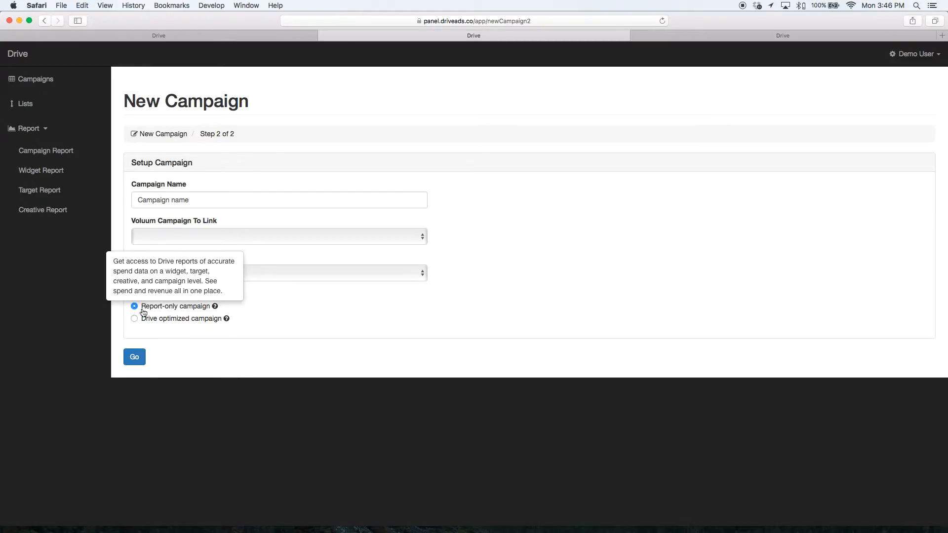
pyautogui.click(195, 324)
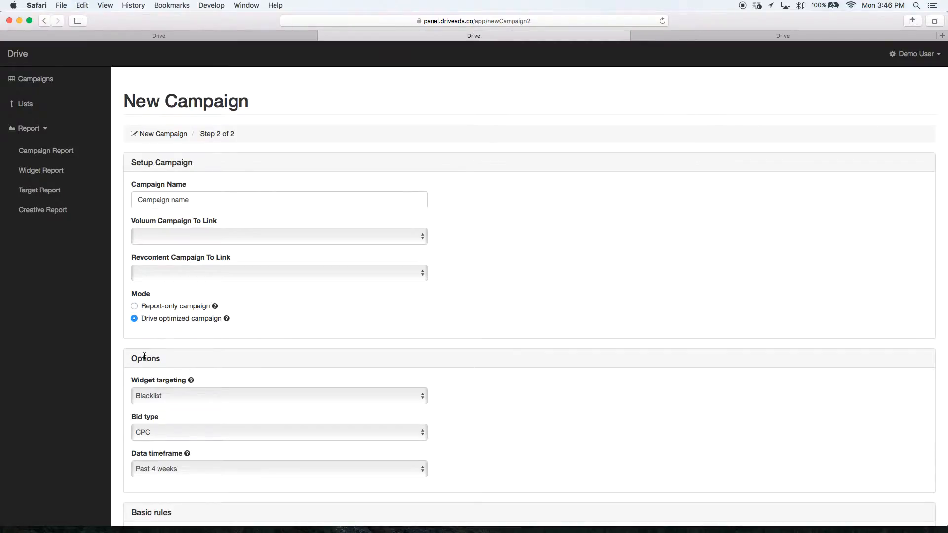
# Enable the widget auto-blocker and set its first rule to block at 100 visits with CTR below 2%
pyautogui.scroll(-2, 165, 359)
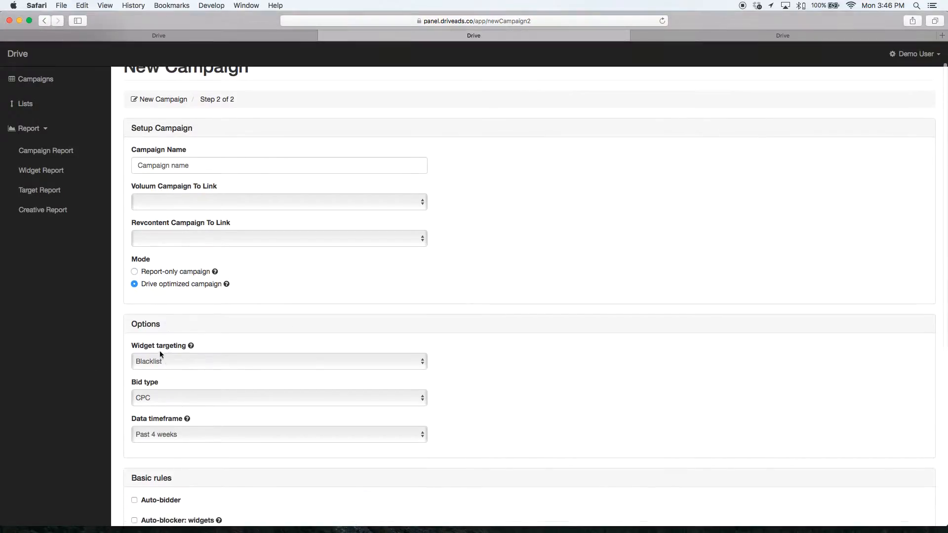
pyautogui.scroll(-5, 429, 347)
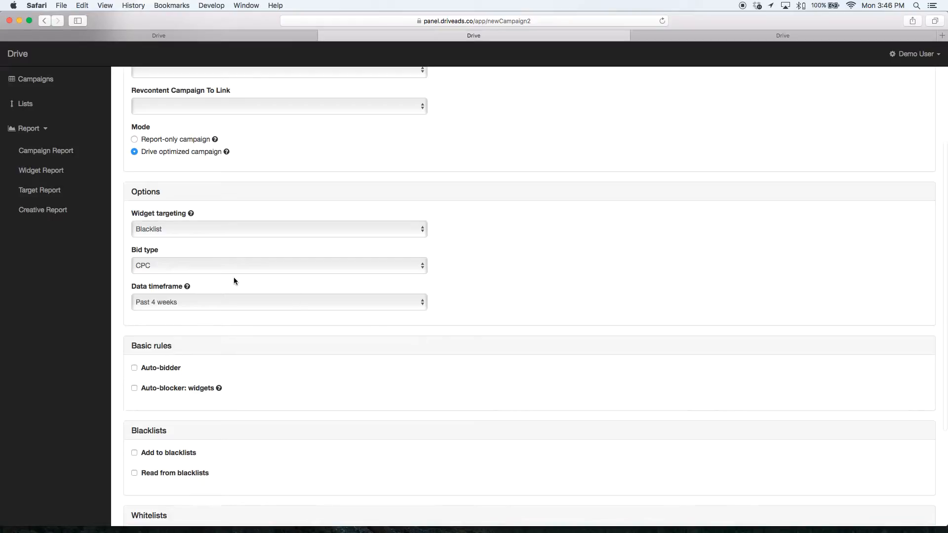
pyautogui.scroll(-2, 230, 326)
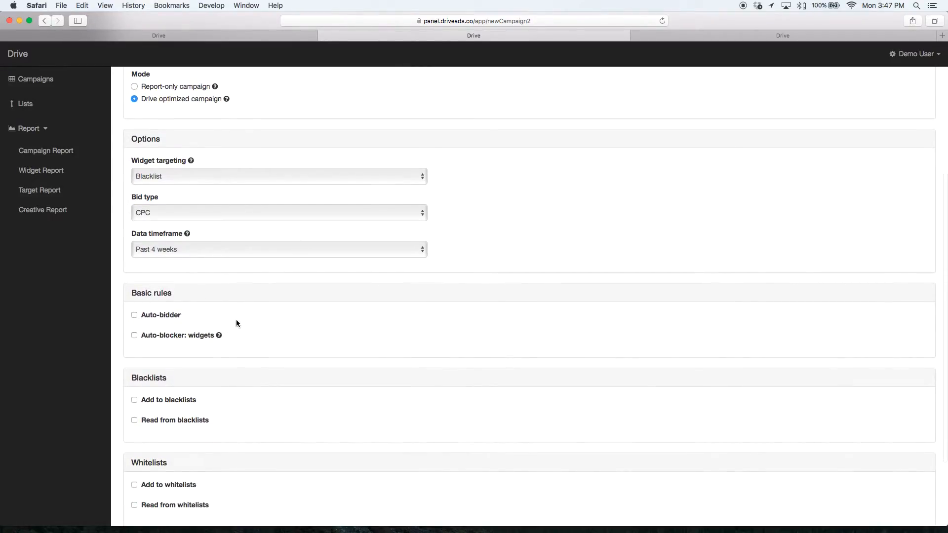
pyautogui.click(169, 339)
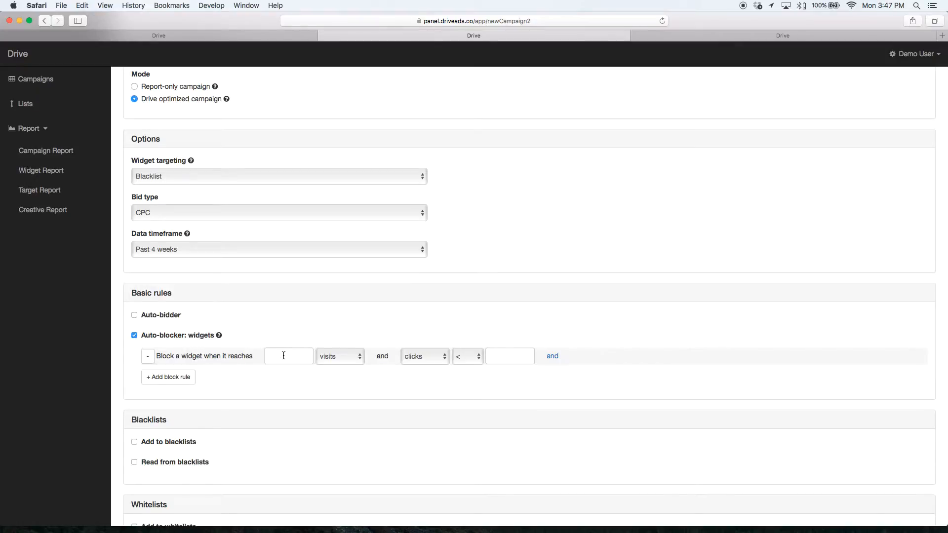
pyautogui.click(327, 357)
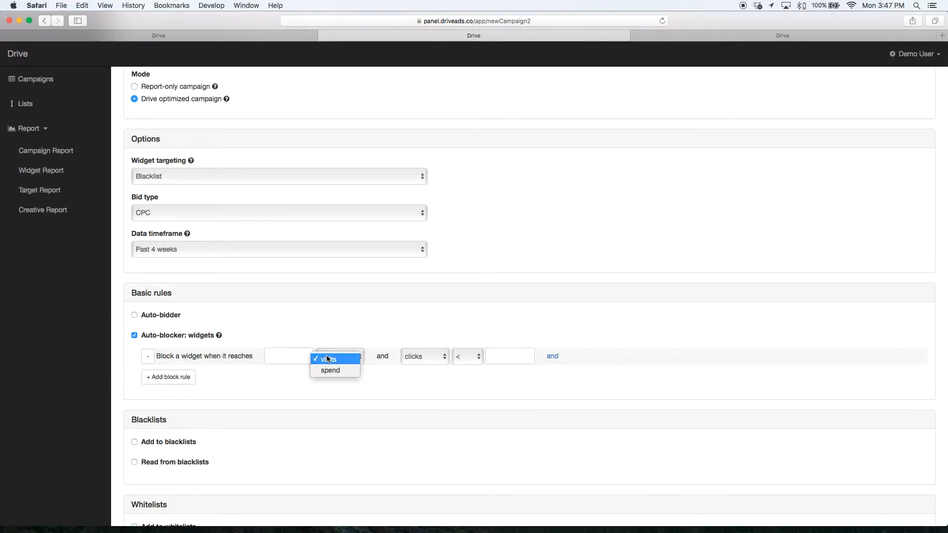
pyautogui.click(330, 358)
pyautogui.click(307, 357)
pyautogui.write('100')
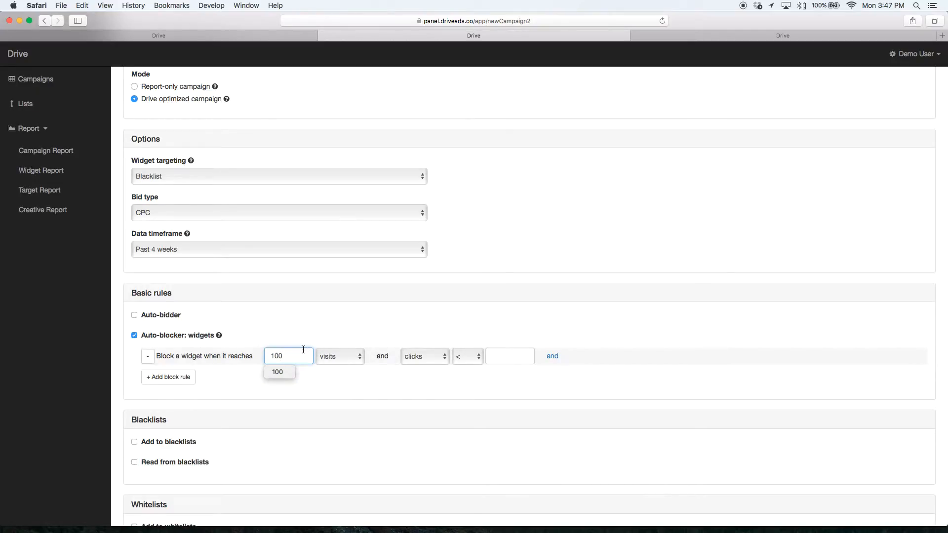
pyautogui.click(410, 356)
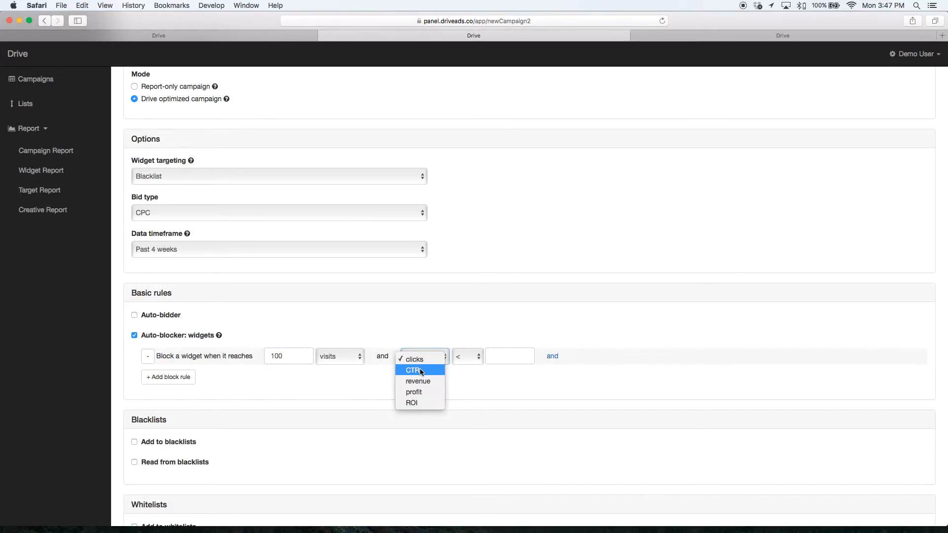
pyautogui.click(415, 370)
pyautogui.click(510, 351)
pyautogui.write('2%')
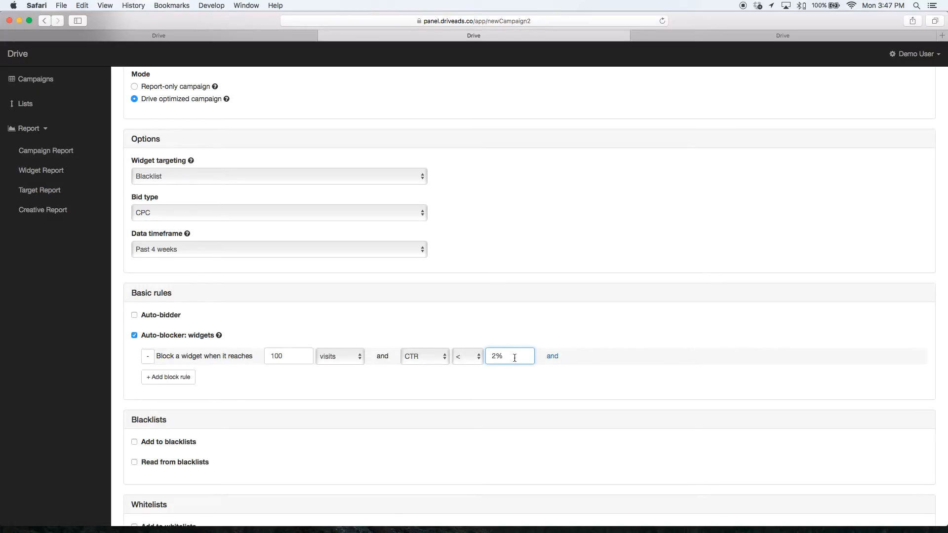
# Add a second condition to the first block rule requiring profit below $0
pyautogui.click(552, 357)
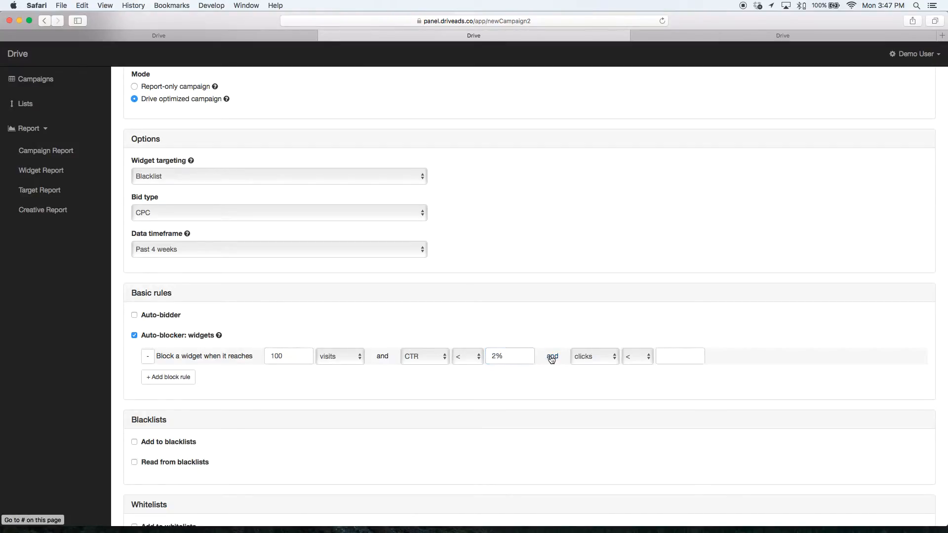
pyautogui.click(586, 355)
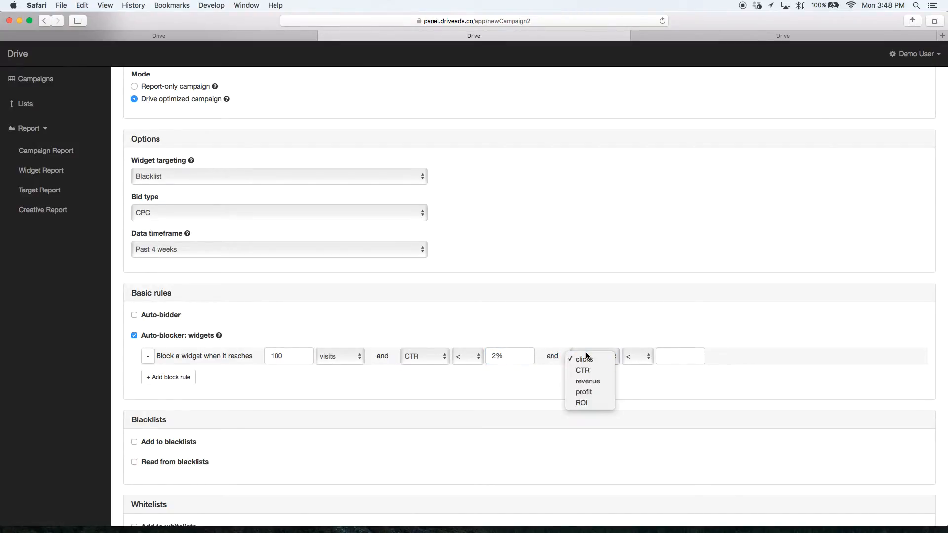
pyautogui.click(594, 391)
pyautogui.click(680, 356)
pyautogui.write('$0')
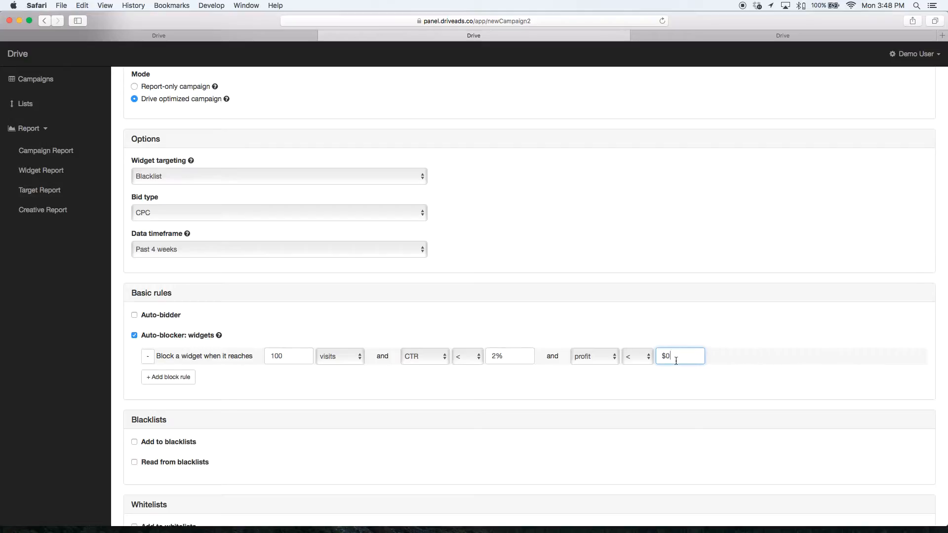
# Add three more block rules and set the second rule to block at 100 visits with CTR above 30%
pyautogui.click(176, 378)
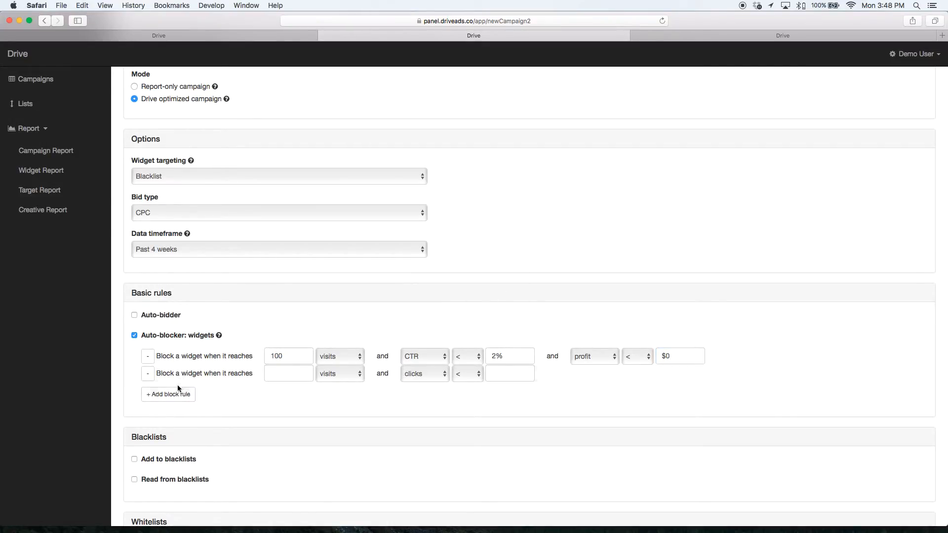
pyautogui.click(176, 391)
pyautogui.click(171, 415)
pyautogui.click(275, 372)
pyautogui.write('100')
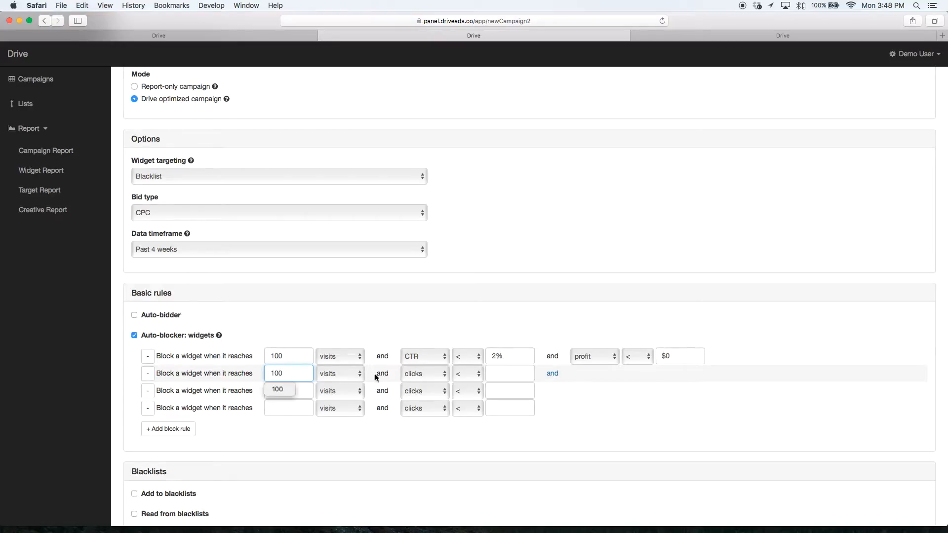
pyautogui.click(405, 374)
pyautogui.click(444, 381)
pyautogui.click(466, 374)
pyautogui.click(465, 389)
pyautogui.click(508, 373)
pyautogui.write('30%')
# Add a condition to the second block rule requiring profit below $0
pyautogui.click(552, 373)
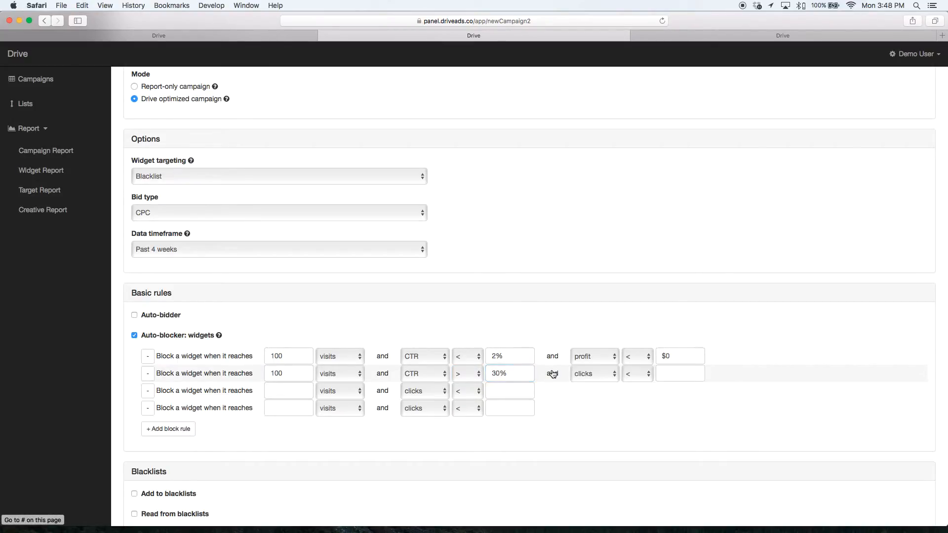
pyautogui.click(584, 371)
pyautogui.click(588, 409)
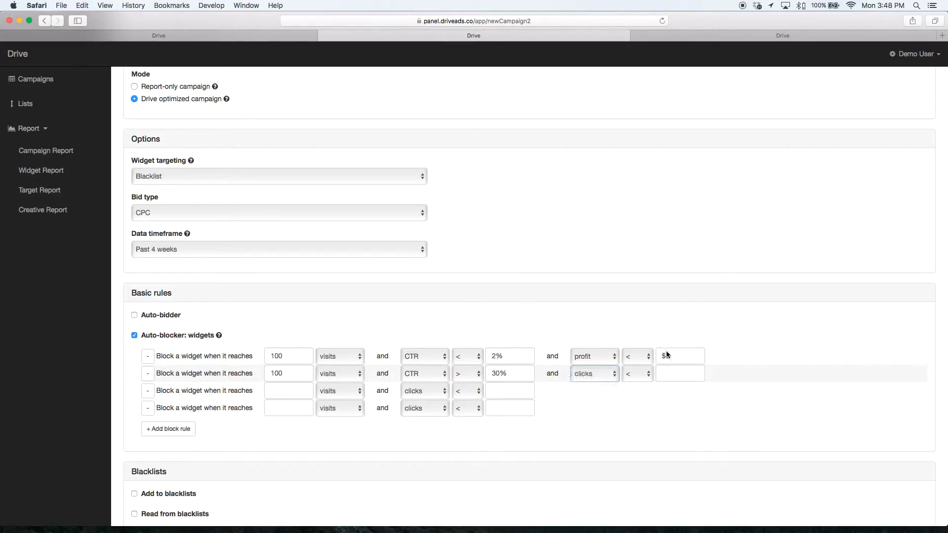
pyautogui.click(681, 373)
pyautogui.write('$0')
# Set the third block rule to block a widget at $50 spend with ROI below -10%
pyautogui.click(289, 390)
pyautogui.write('$')
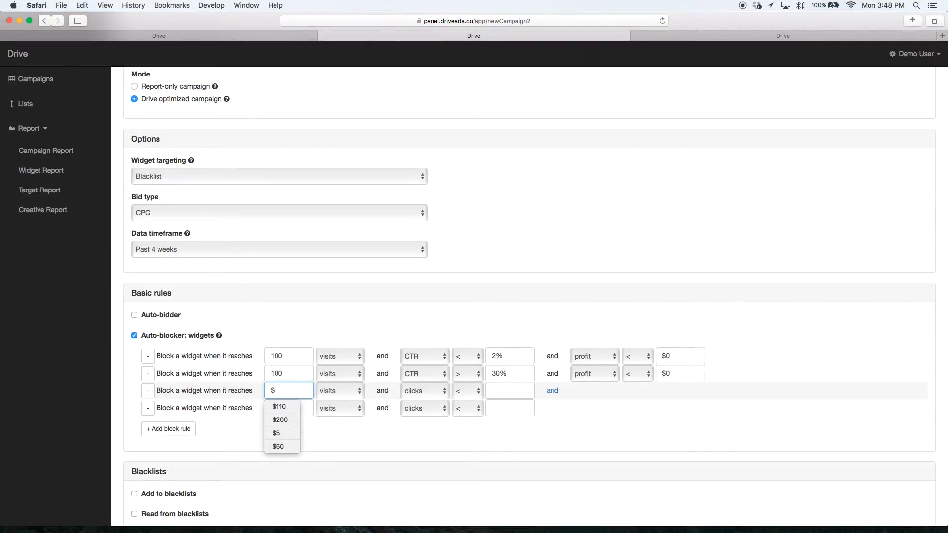
pyautogui.write('50')
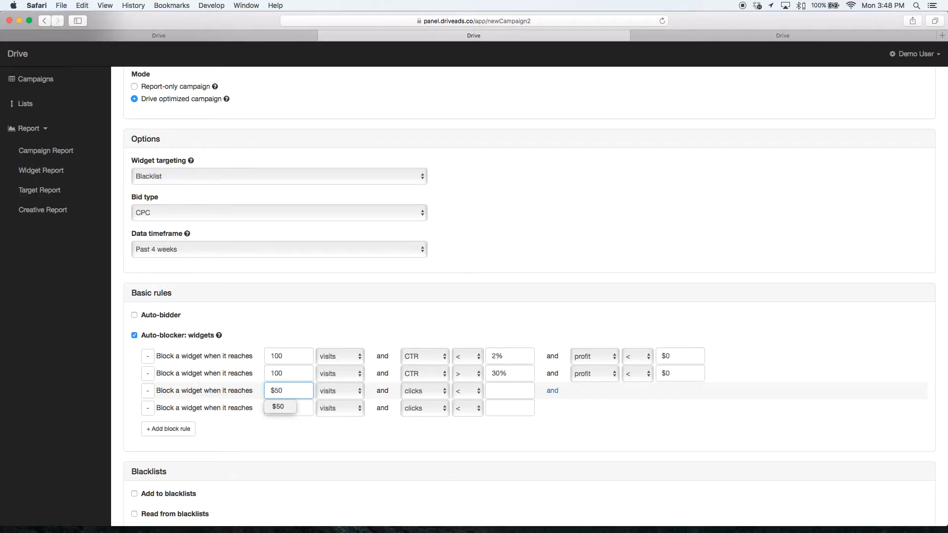
pyautogui.click(325, 393)
pyautogui.click(338, 403)
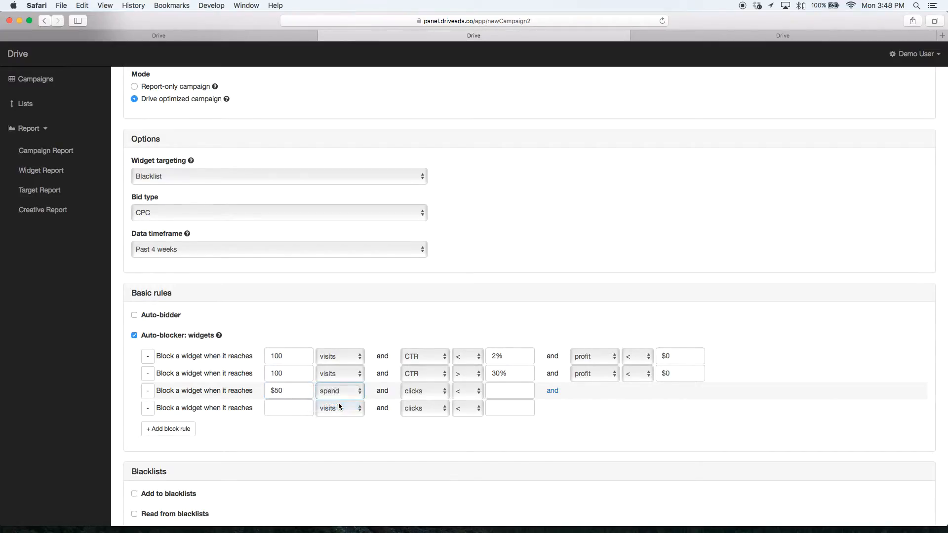
pyautogui.click(413, 392)
pyautogui.click(428, 438)
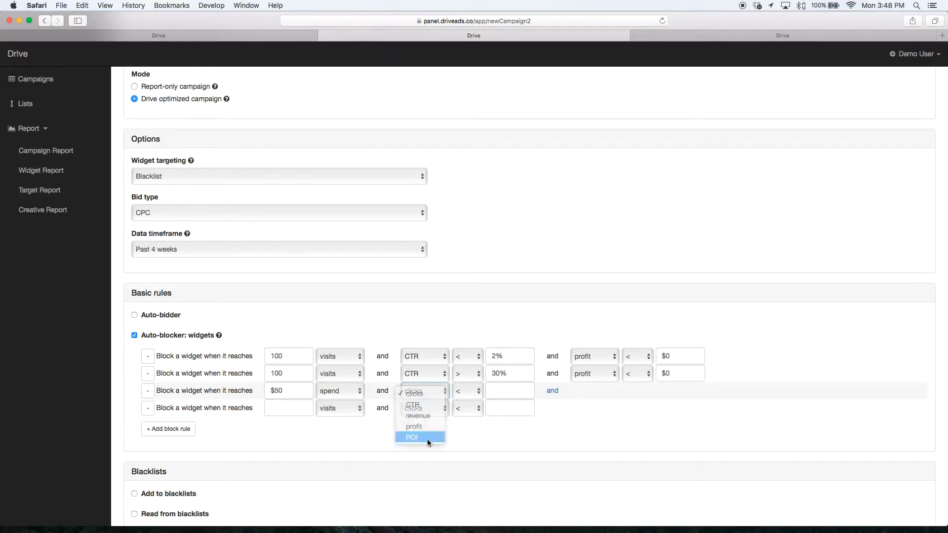
pyautogui.click(501, 390)
pyautogui.write('-1')
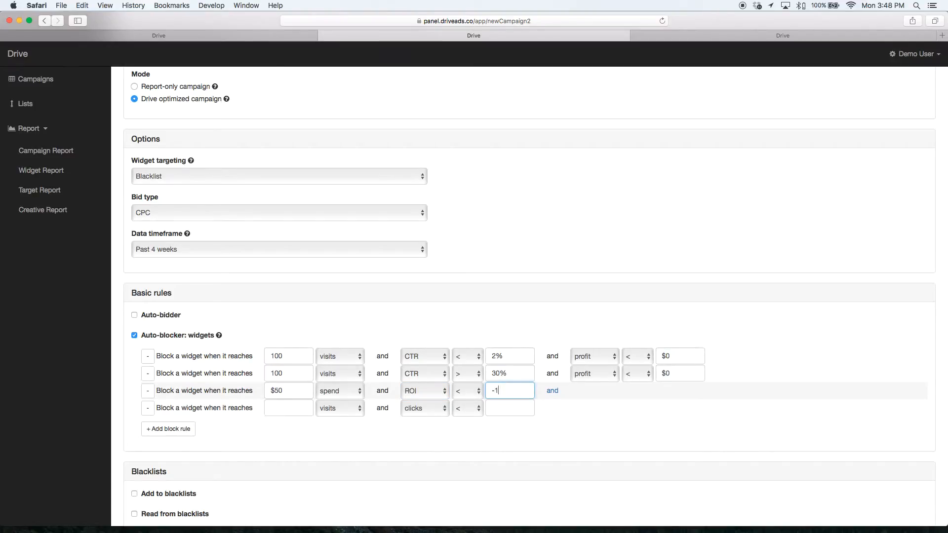
pyautogui.write('0%')
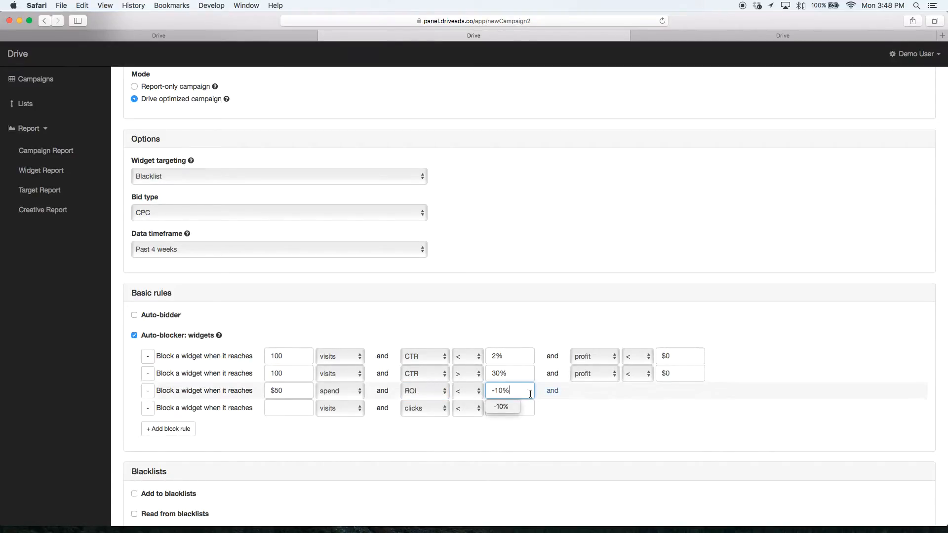
pyautogui.click(586, 392)
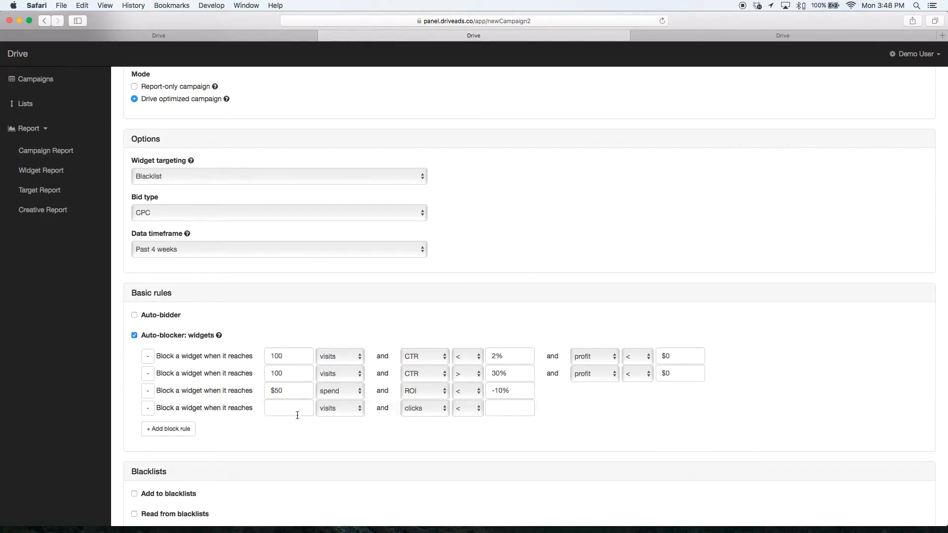
pyautogui.click(499, 391)
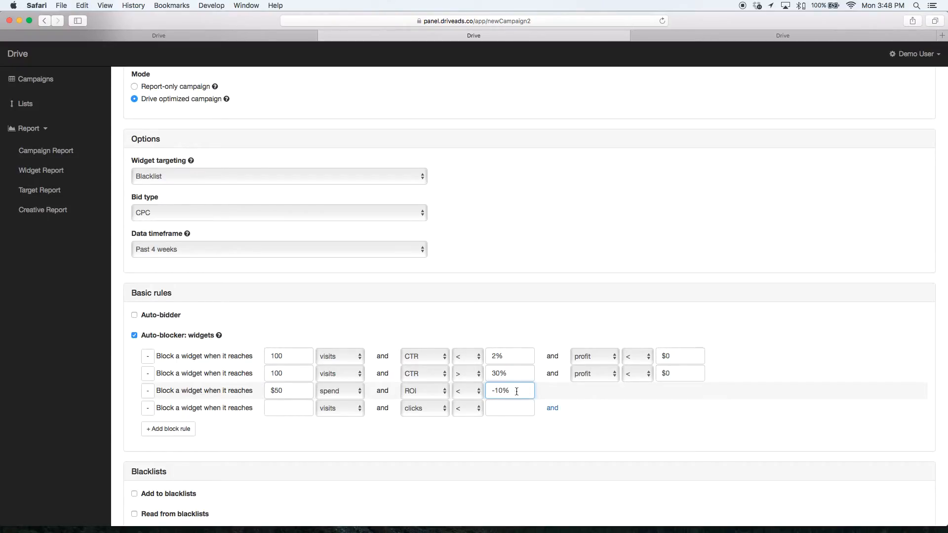
pyautogui.click(540, 390)
# Set the third block rule's threshold metric to visits and reselect ROI as its condition metric
pyautogui.click(351, 391)
pyautogui.click(345, 392)
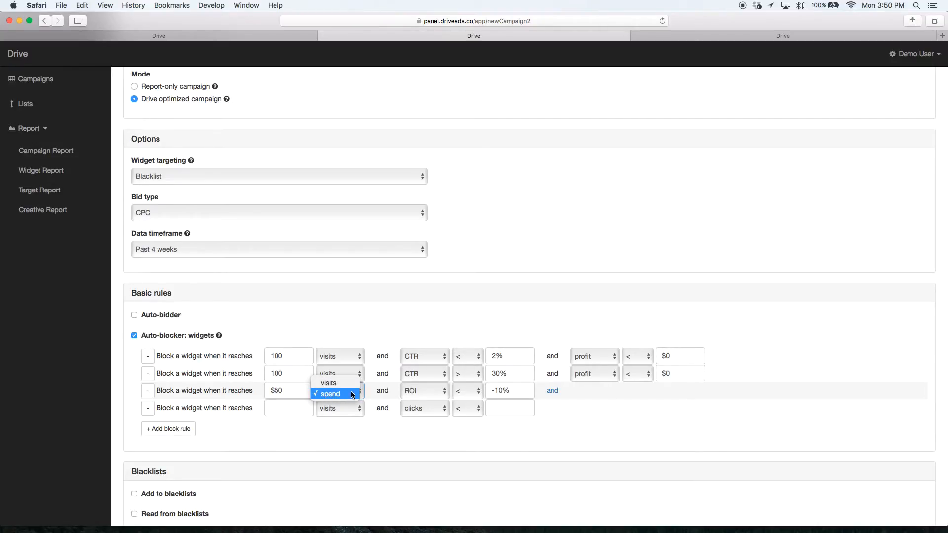
pyautogui.click(327, 394)
pyautogui.click(322, 394)
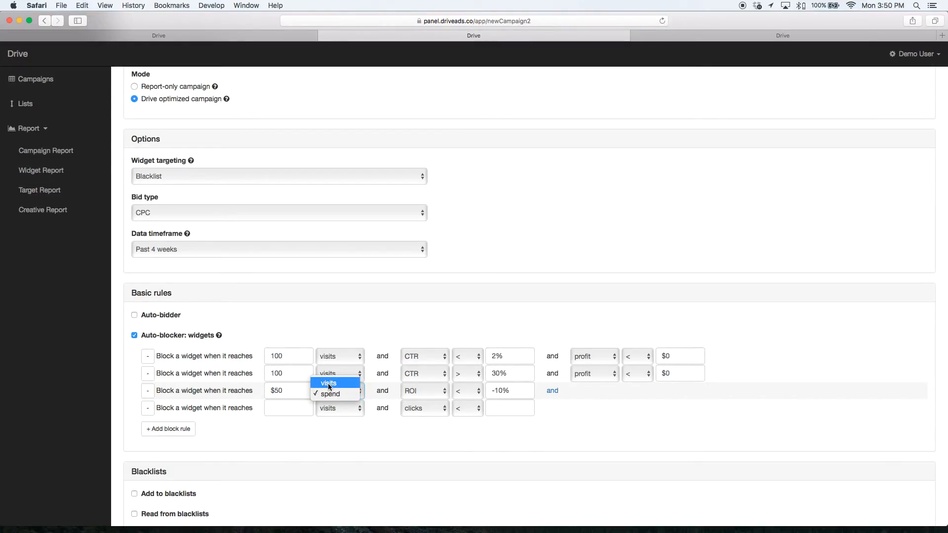
pyautogui.click(343, 394)
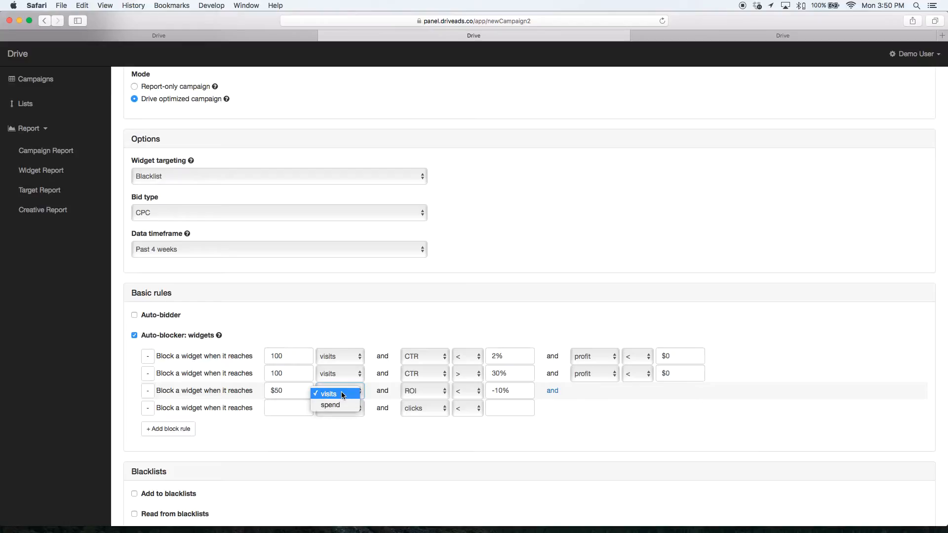
pyautogui.click(336, 395)
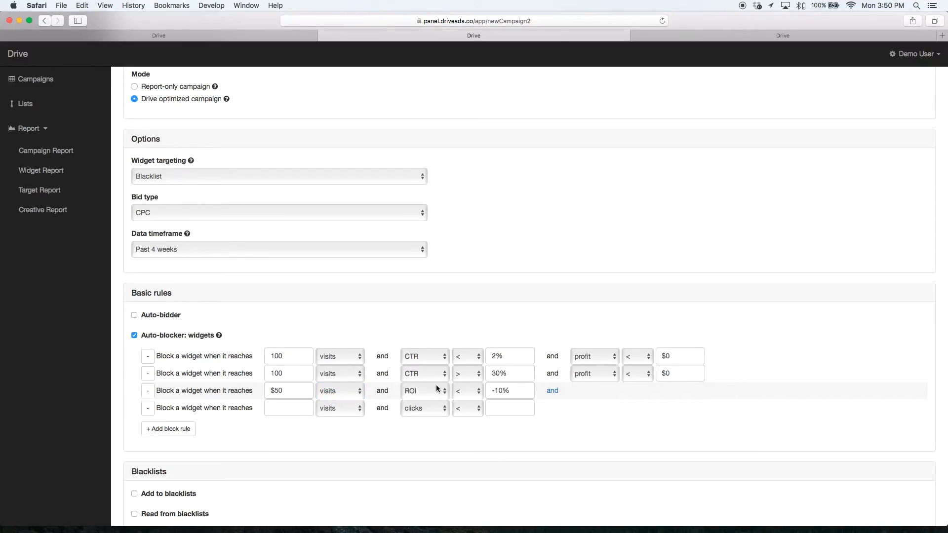
pyautogui.click(422, 391)
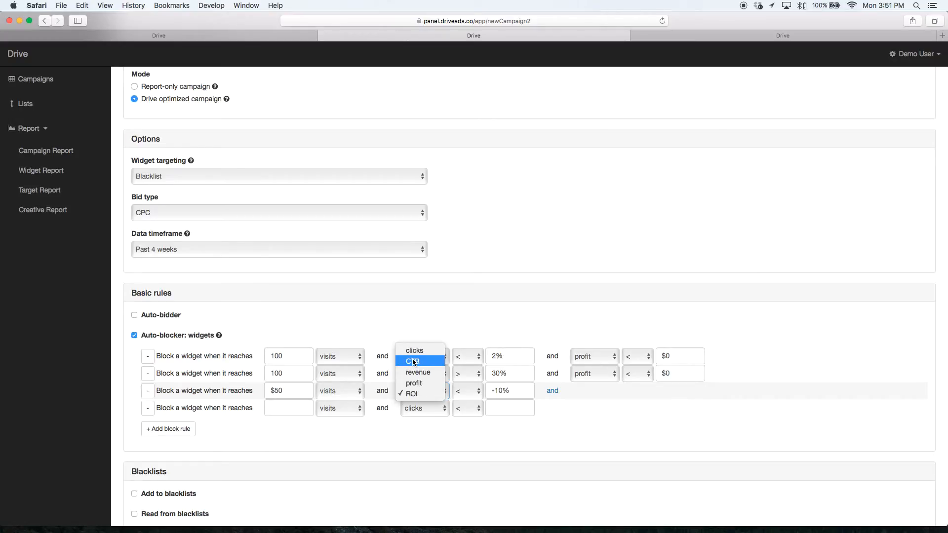
pyautogui.click(411, 394)
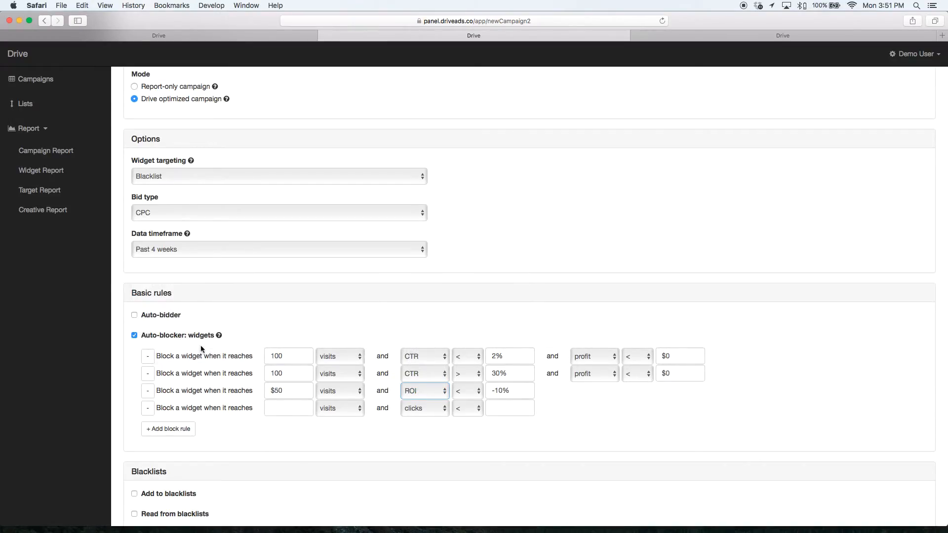
# Add two more empty block rules to the widget auto-blocker
pyautogui.click(184, 400)
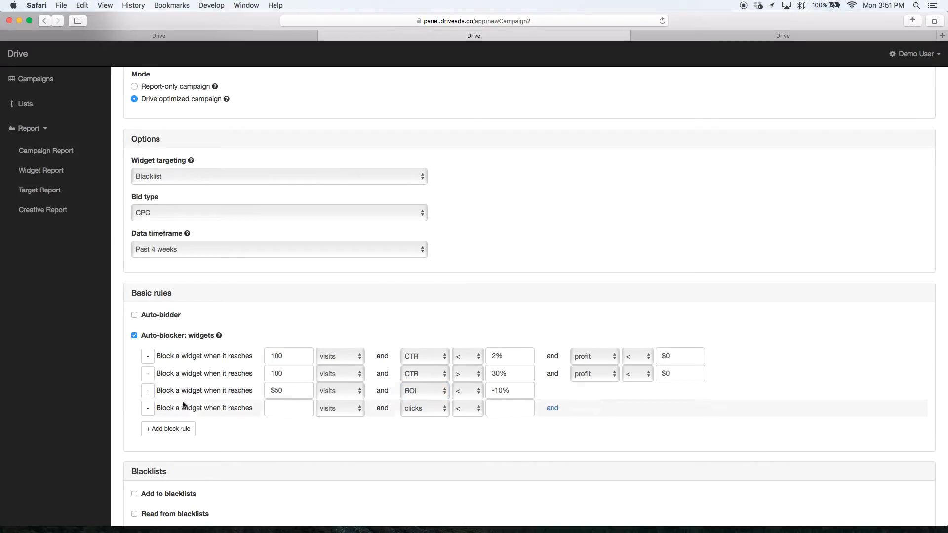
pyautogui.click(172, 429)
pyautogui.click(172, 446)
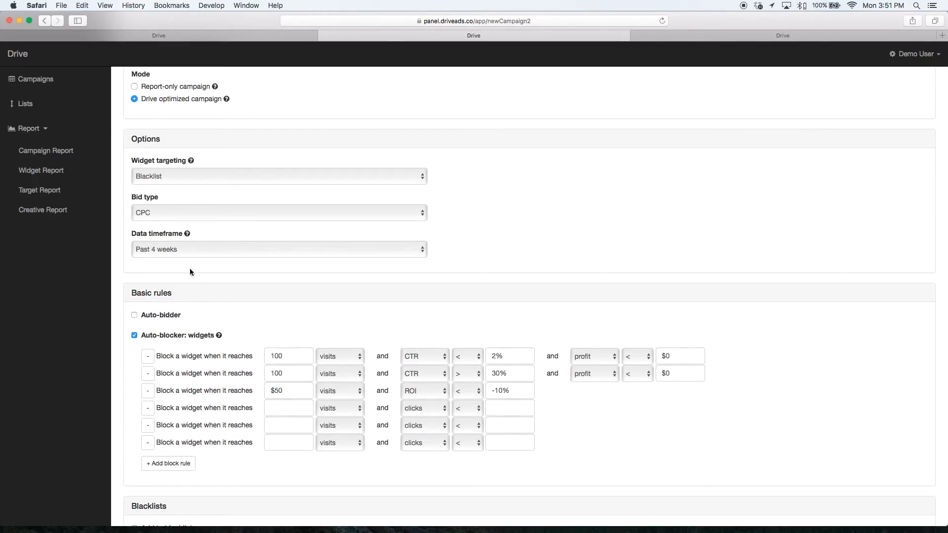
# Review the data timeframe options and switch the timeframe to a custom start date
pyautogui.click(171, 249)
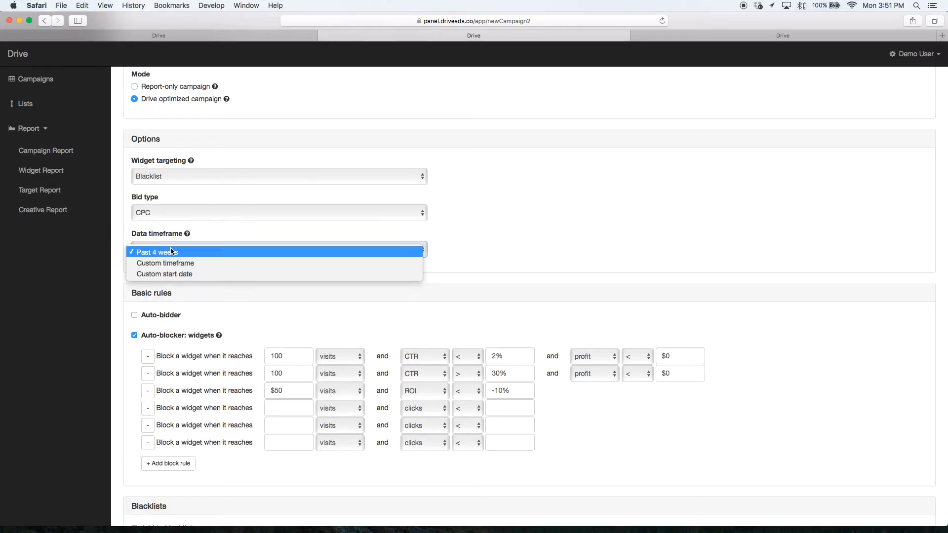
pyautogui.click(156, 251)
pyautogui.click(176, 248)
pyautogui.click(226, 303)
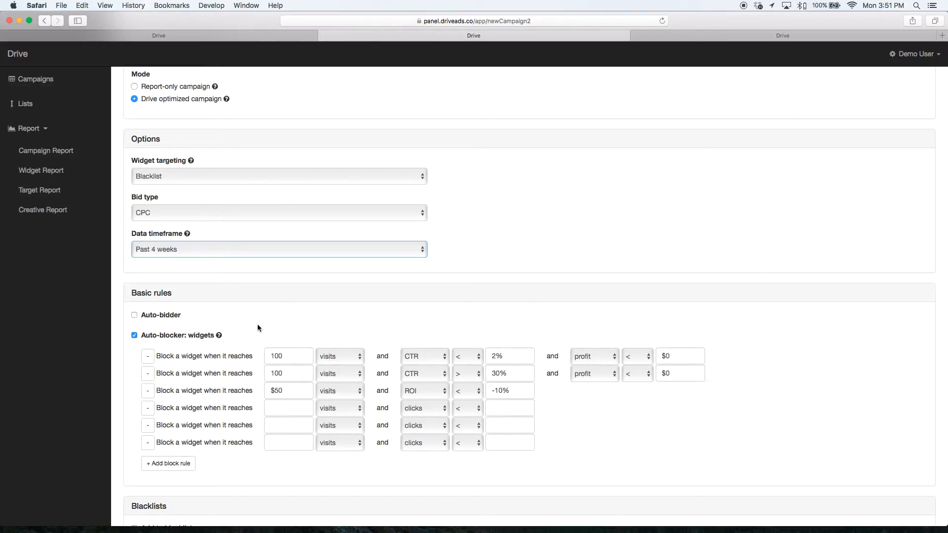
pyautogui.click(171, 250)
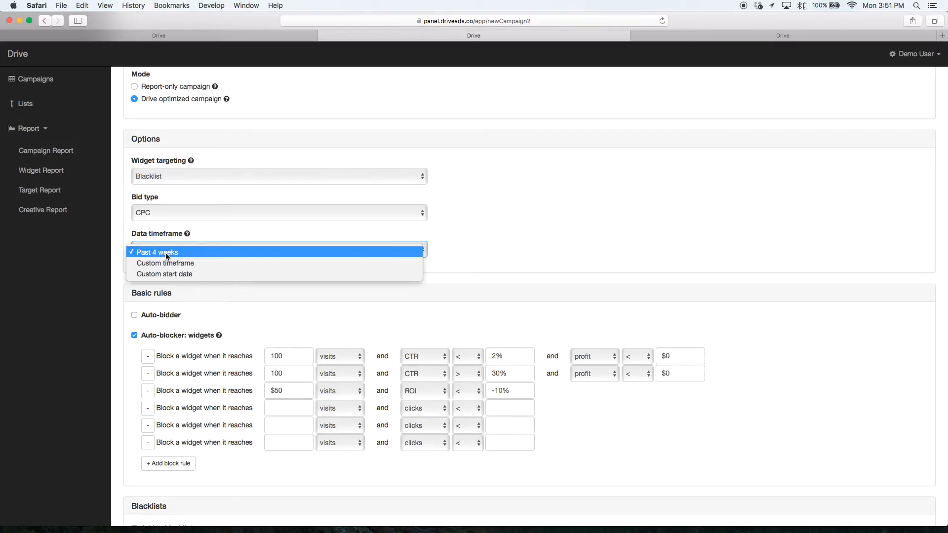
pyautogui.click(160, 273)
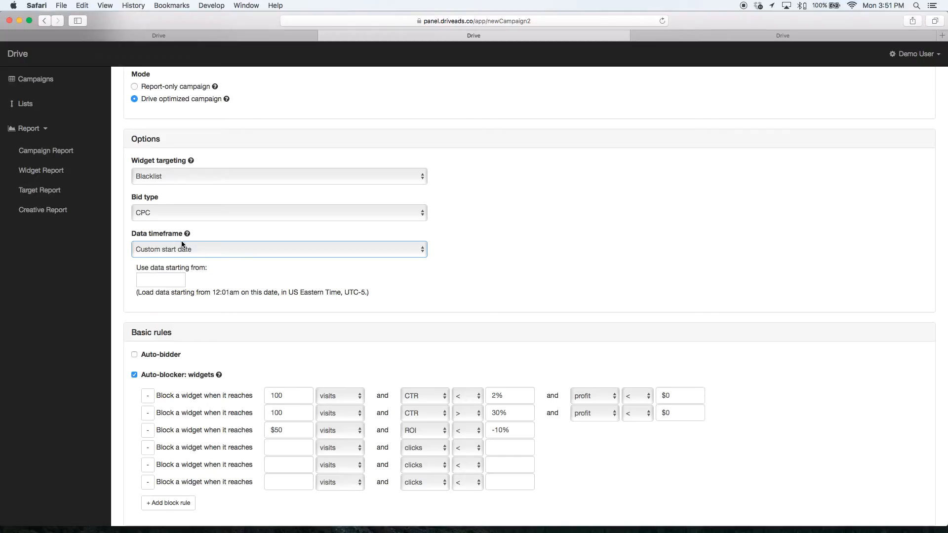
# Try a custom data timeframe of the past 21 days and return the setting to Past 4 weeks
pyautogui.click(181, 244)
pyautogui.click(182, 241)
pyautogui.click(227, 273)
pyautogui.write('3')
pyautogui.press('BackSpace')
pyautogui.write('21')
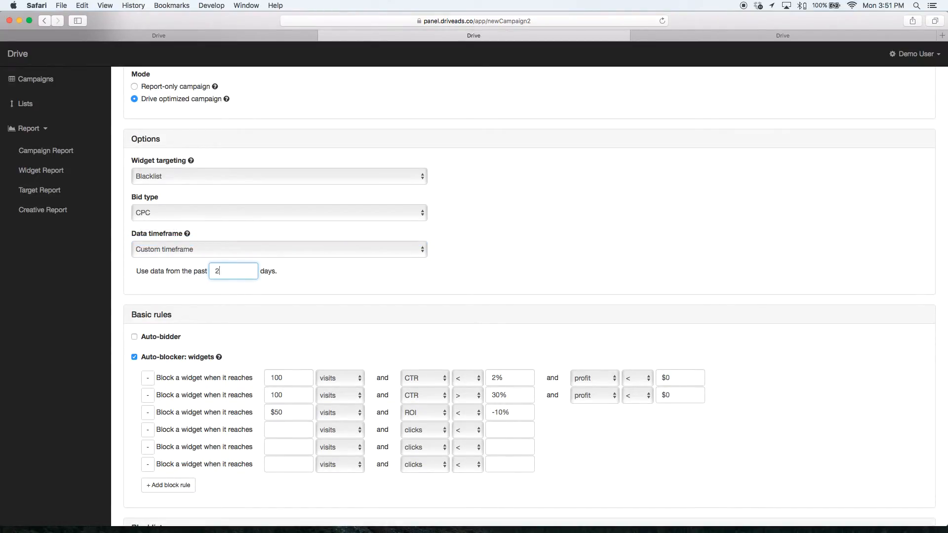
pyautogui.click(238, 254)
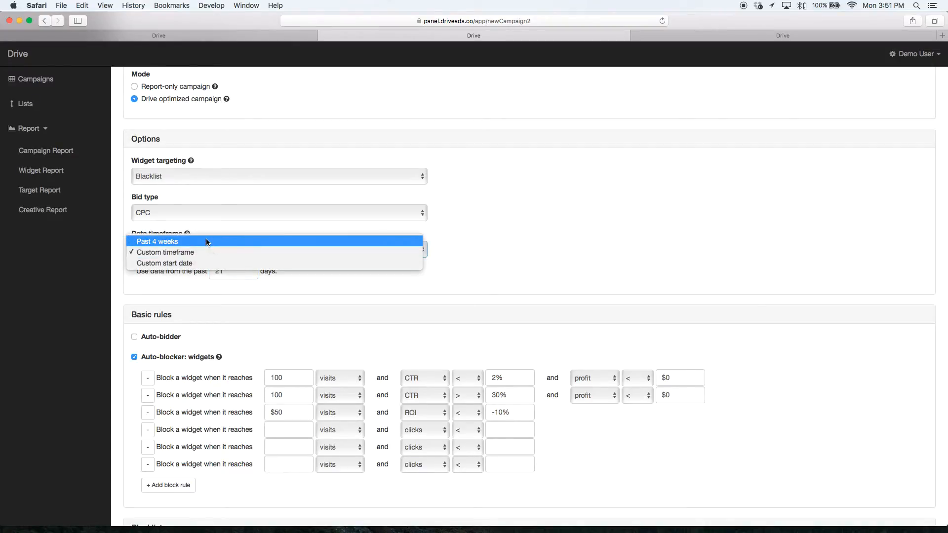
pyautogui.click(206, 241)
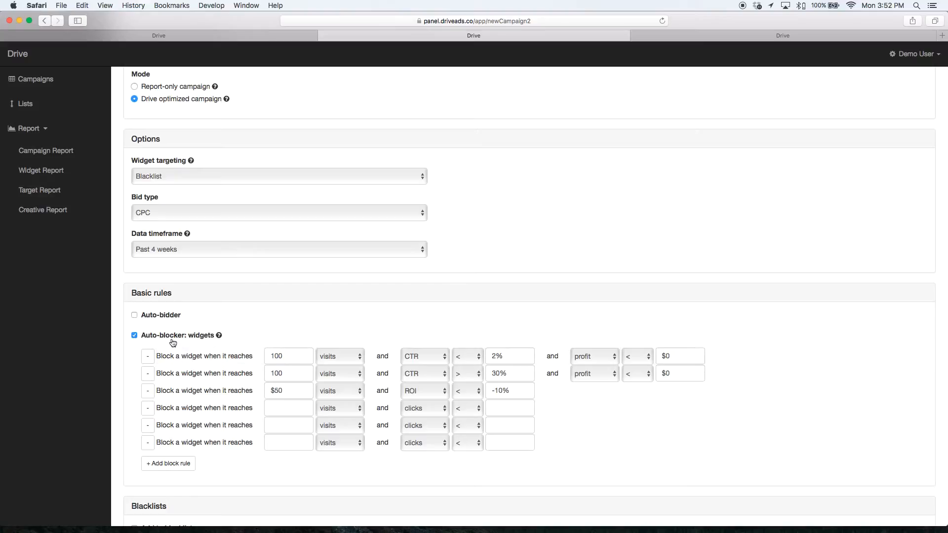
# Enable adding blocked widgets to blacklists and select Blacklist 0, Blacklist 1 and Blacklist 2
pyautogui.moveTo(198, 336)
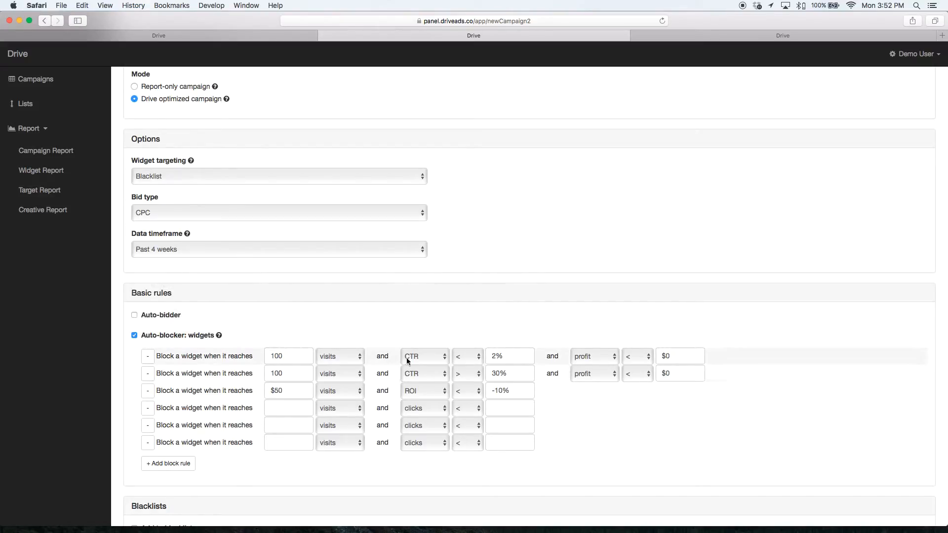
pyautogui.scroll(-1, 622, 364)
pyautogui.scroll(-3, 622, 360)
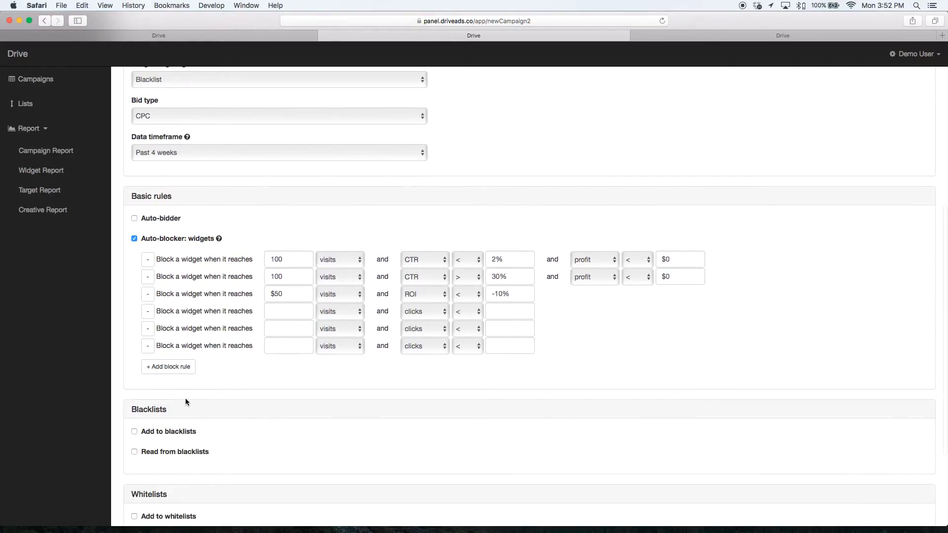
pyautogui.scroll(-5, 201, 324)
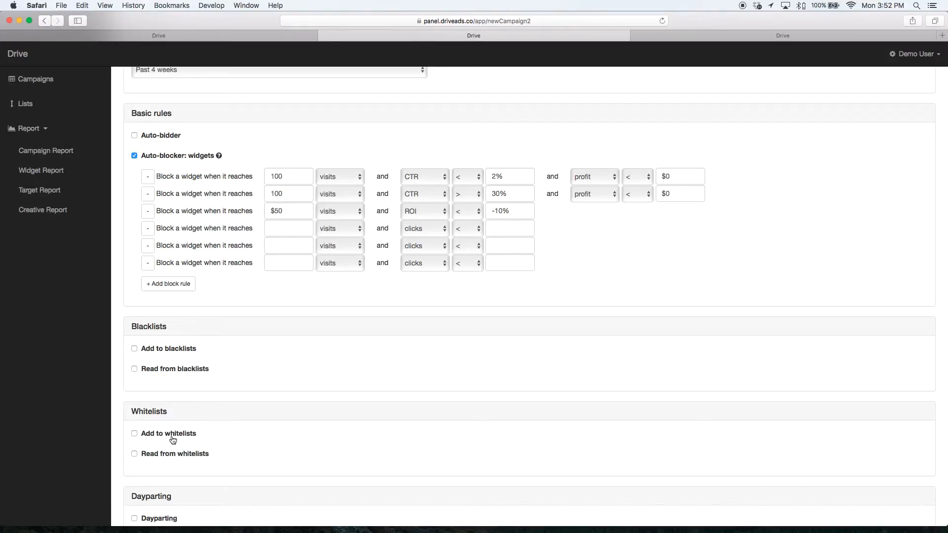
pyautogui.click(171, 349)
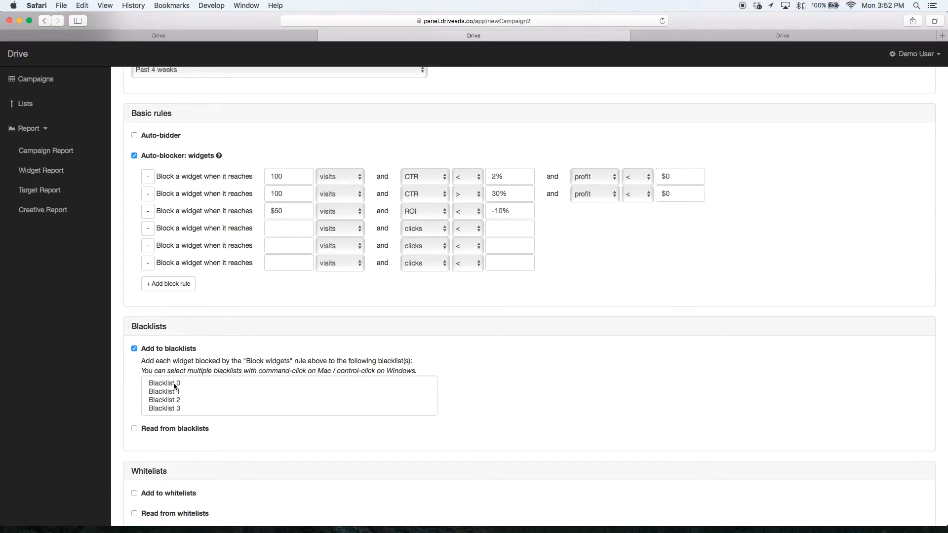
pyautogui.click(184, 391)
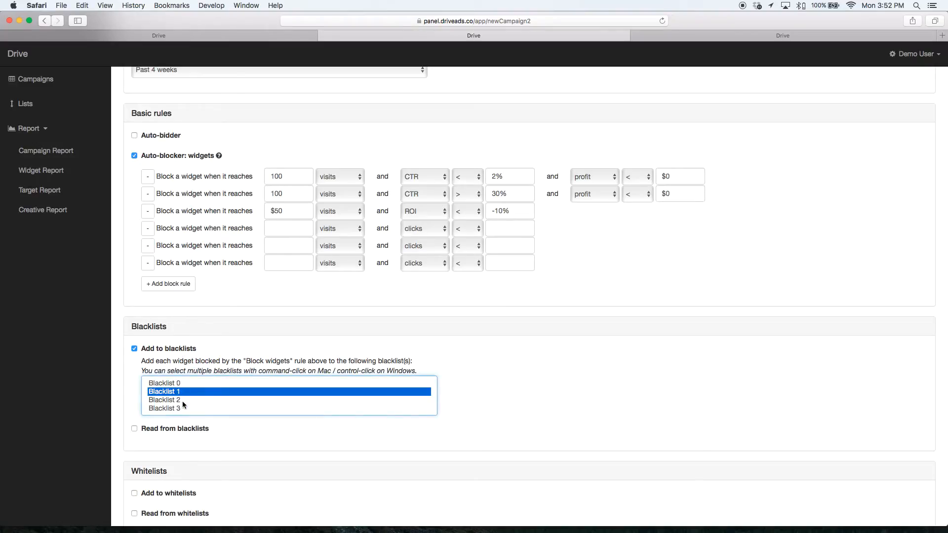
pyautogui.keyDown('super'); pyautogui.click(182, 401); pyautogui.keyUp('super')
pyautogui.keyDown('super'); pyautogui.click(183, 384); pyautogui.keyUp('super')
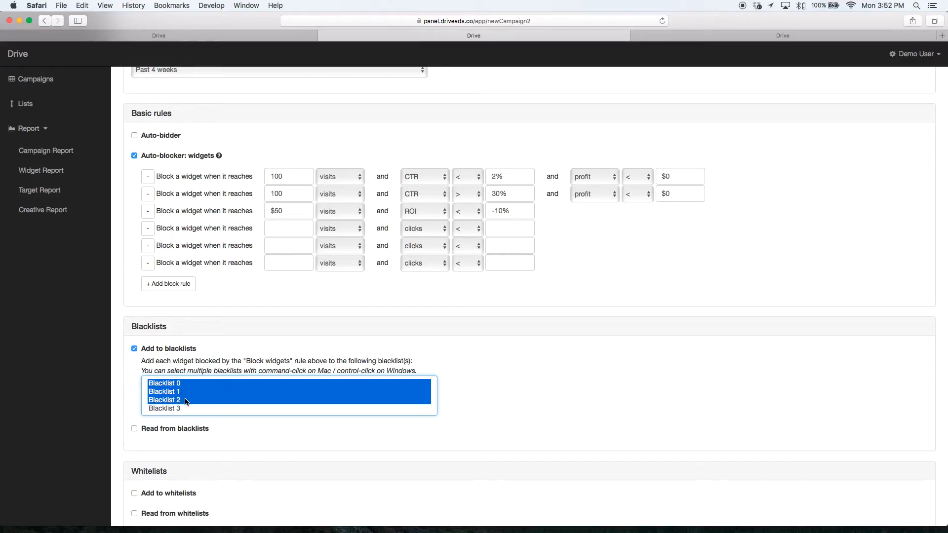
pyautogui.click(203, 368)
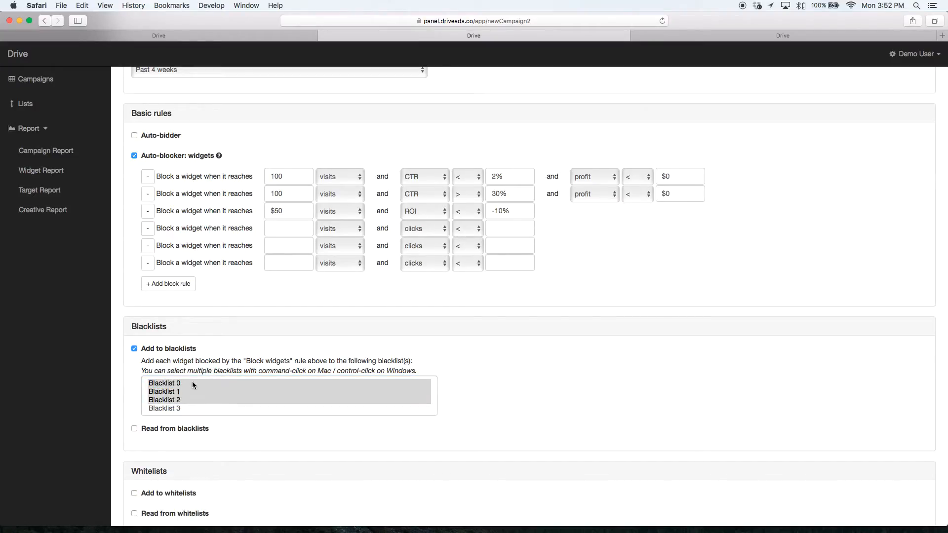
# Enable reading from blacklists and select Blacklist 0 and Blacklist 1
pyautogui.click(163, 429)
pyautogui.click(181, 464)
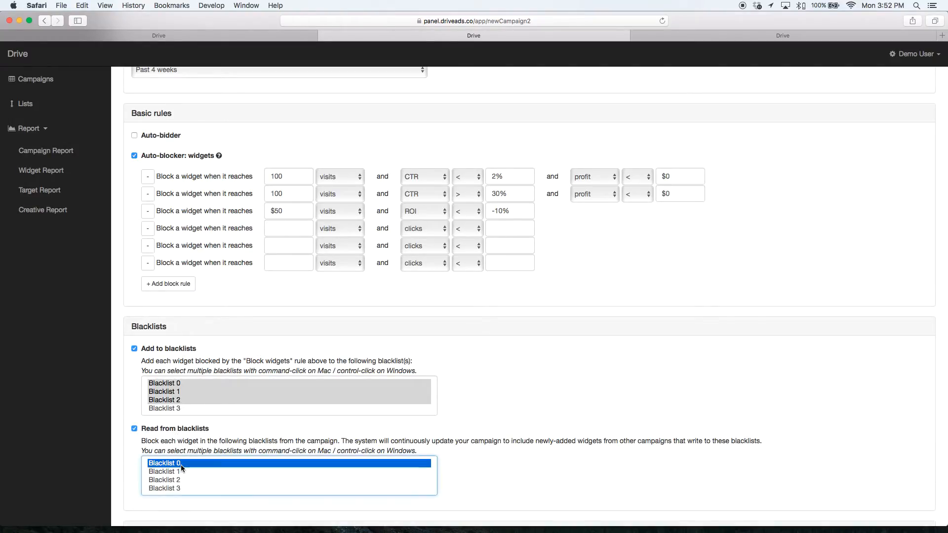
pyautogui.click(184, 471)
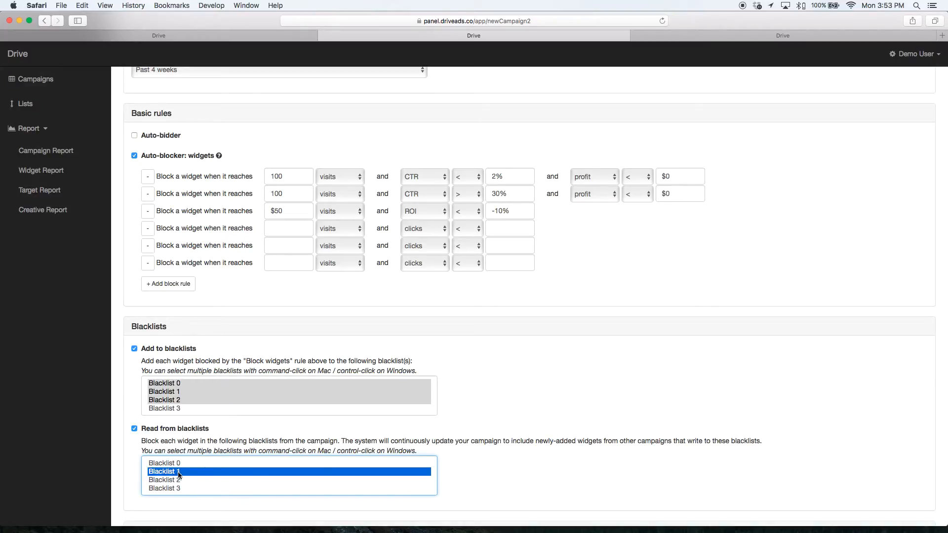
pyautogui.click(188, 479)
pyautogui.keyDown('super'); pyautogui.click(203, 480); pyautogui.keyUp('super')
pyautogui.click(191, 473)
pyautogui.keyDown('super'); pyautogui.click(180, 465); pyautogui.keyUp('super')
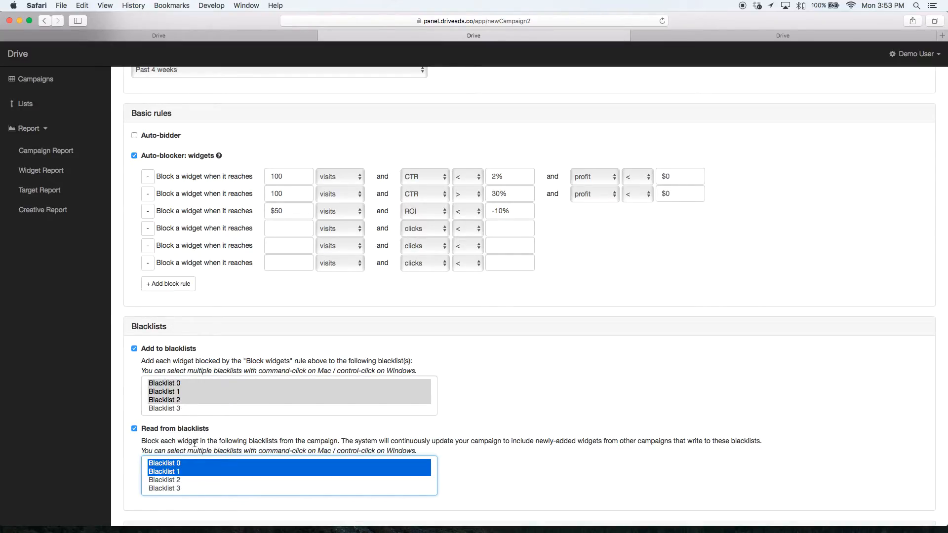
# Disable adding to blacklists and turn off the widget auto-blocker
pyautogui.click(164, 349)
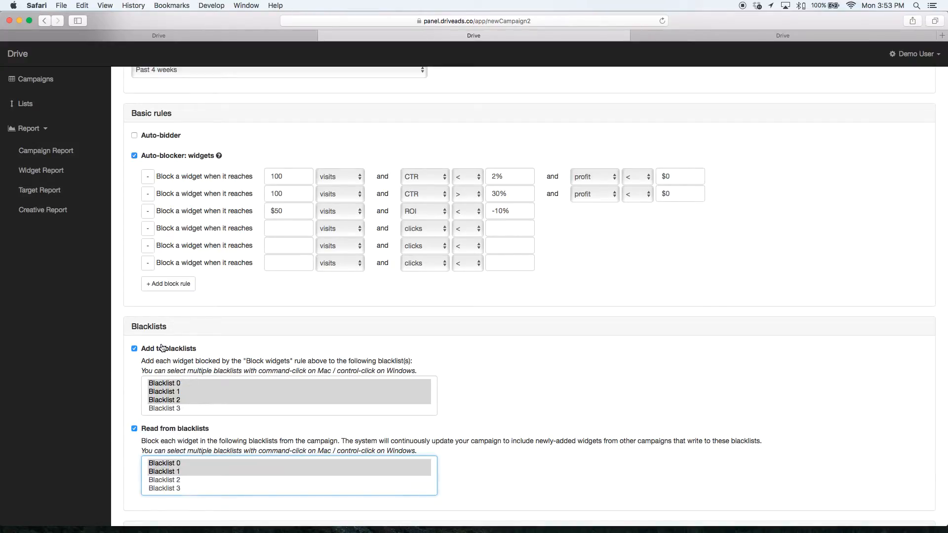
pyautogui.click(190, 156)
pyautogui.scroll(3, 345, 255)
pyautogui.scroll(2, 347, 257)
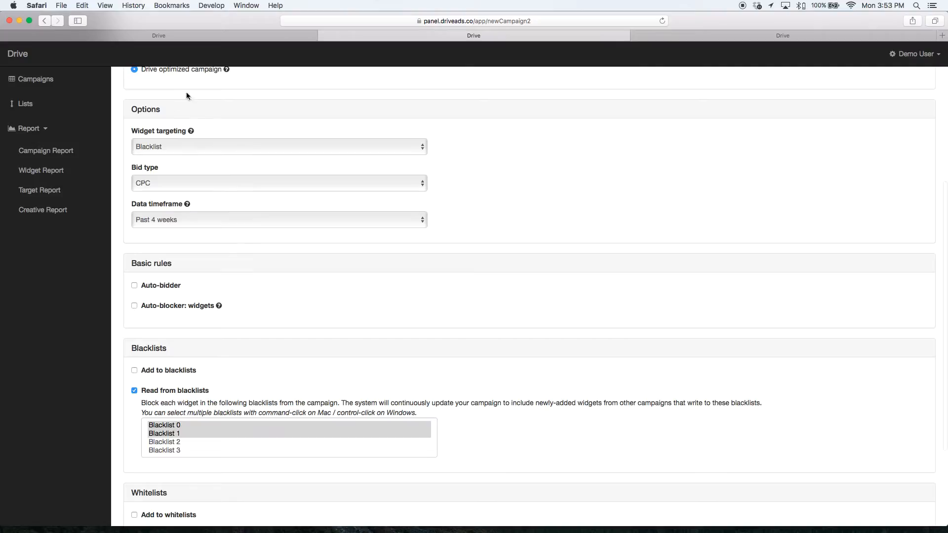
# Reduce the blacklists to read from to only Blacklist 1, and leave both blacklist options turned off
pyautogui.click(189, 434)
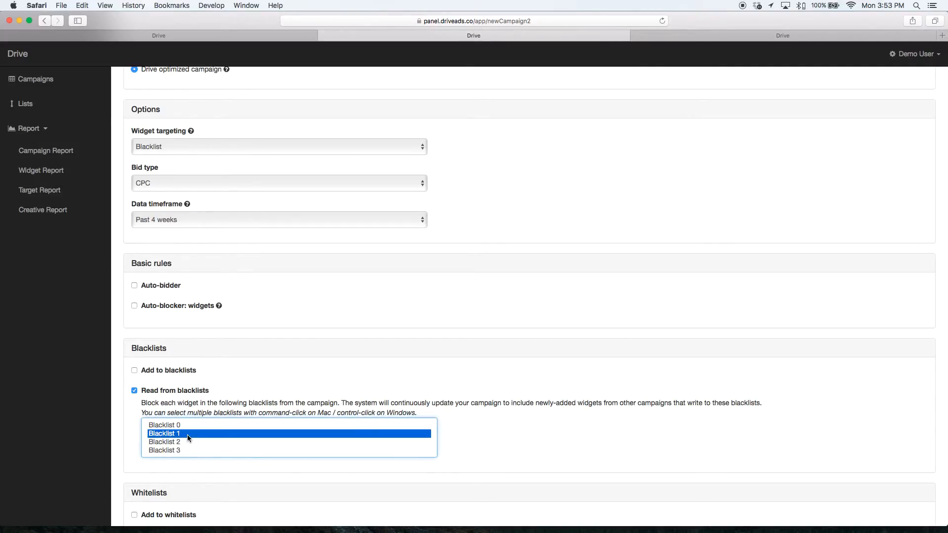
pyautogui.click(178, 371)
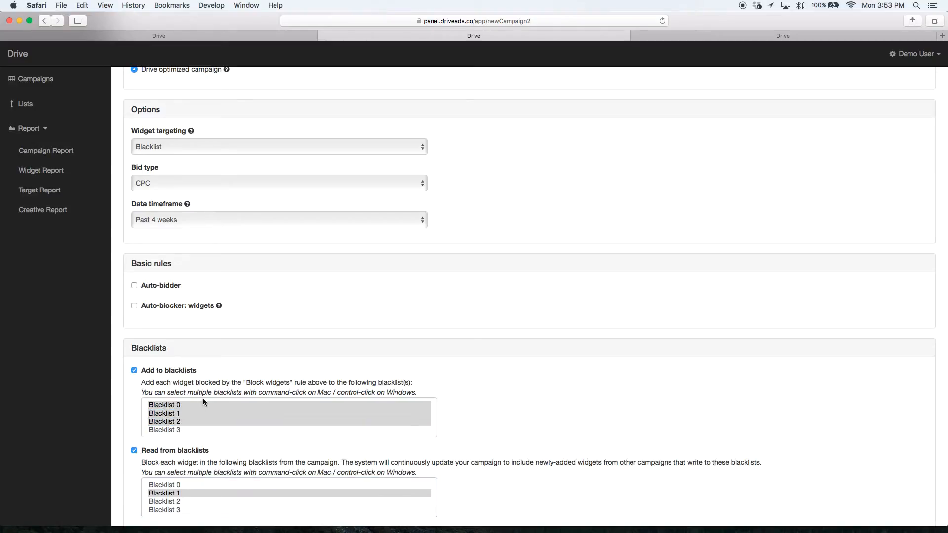
pyautogui.click(178, 371)
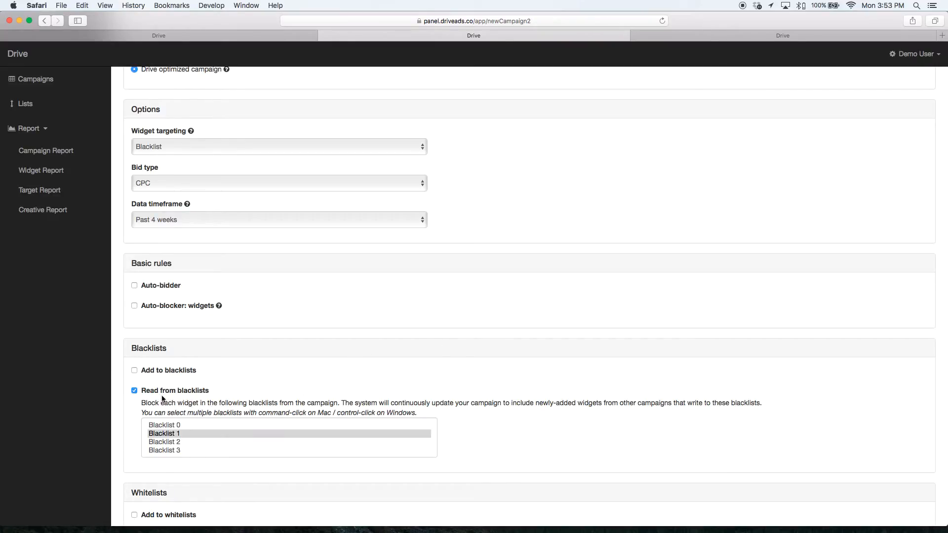
pyautogui.click(181, 392)
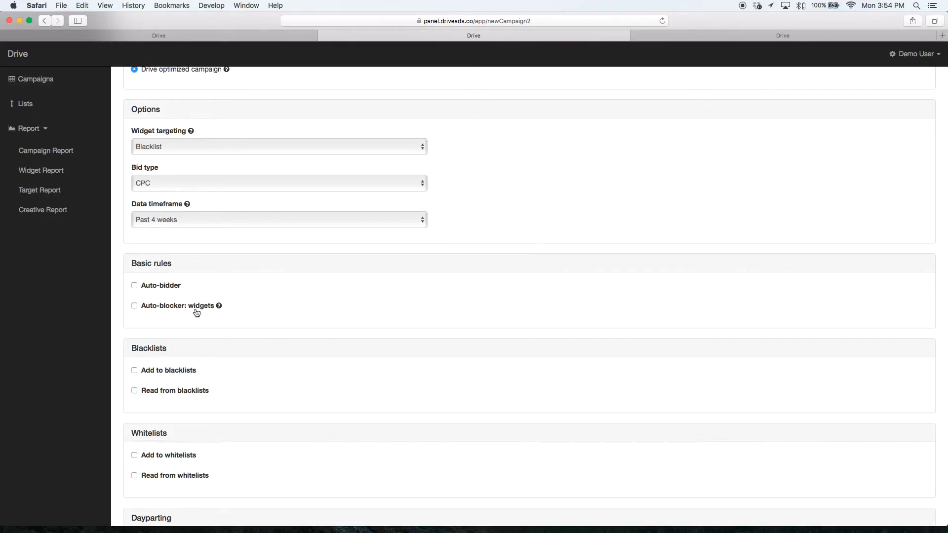
# Enable adding high-performing widgets to whitelists, select Whitelist 1 and set the threshold to $200 spend
pyautogui.scroll(-3, 283, 322)
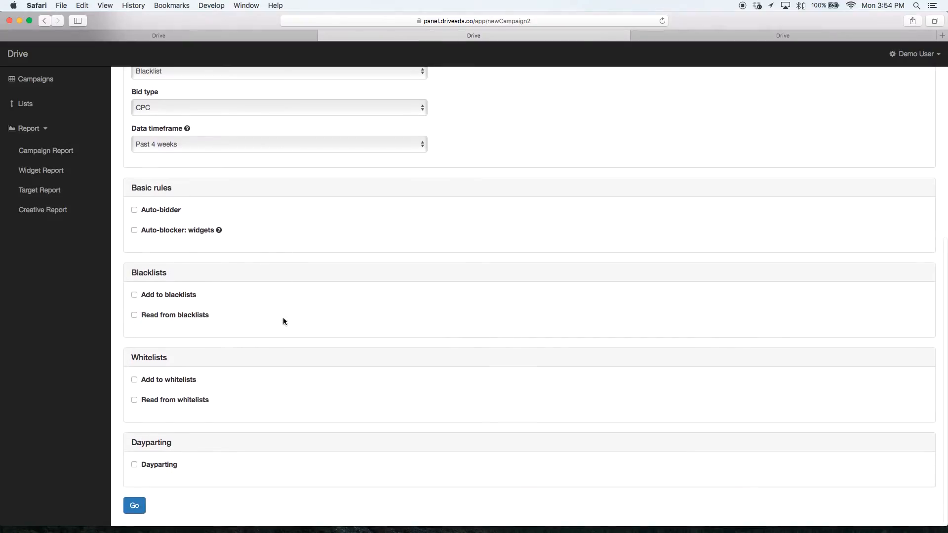
pyautogui.click(182, 384)
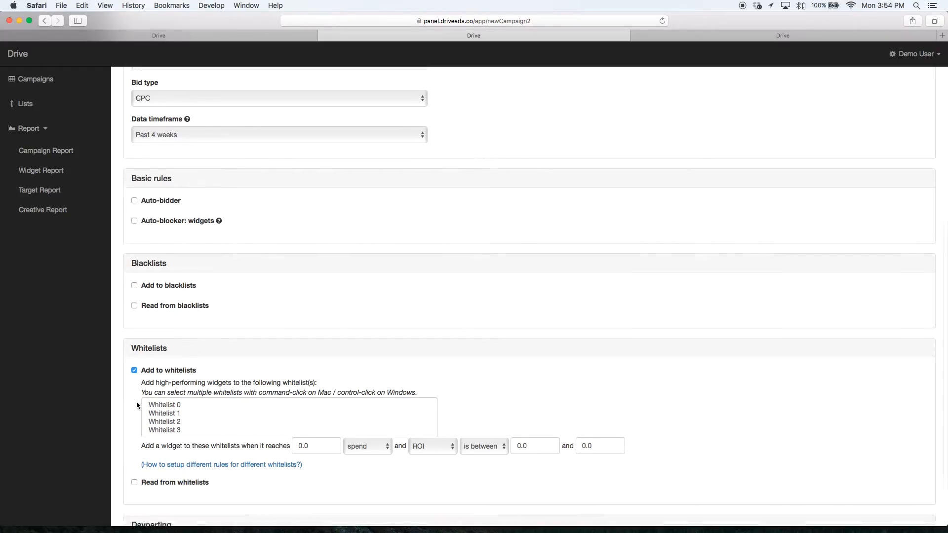
pyautogui.scroll(-1, 136, 401)
pyautogui.click(190, 401)
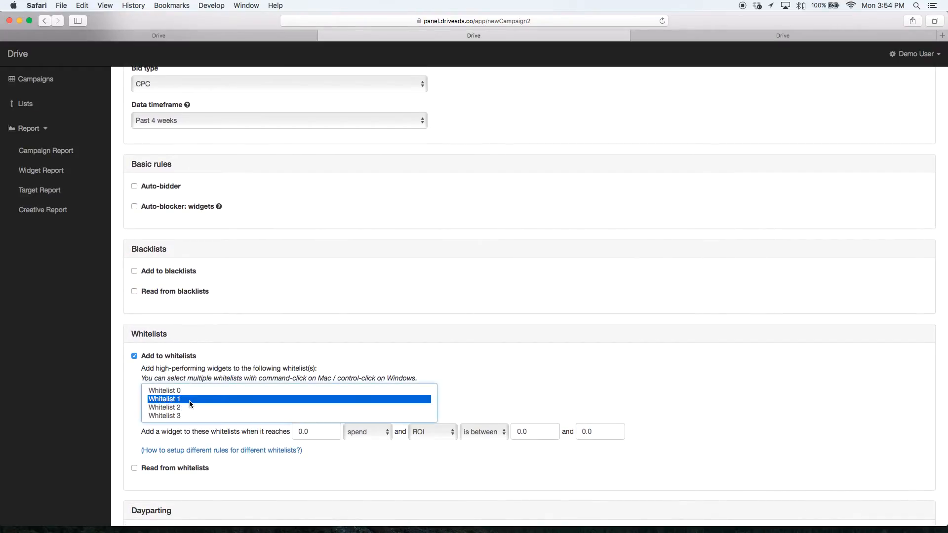
pyautogui.doubleClick(316, 433)
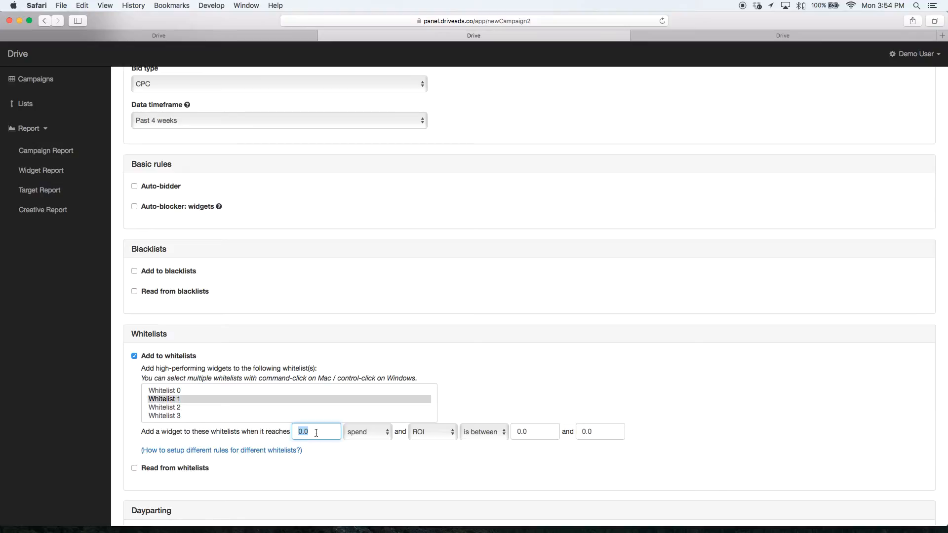
pyautogui.write('$2')
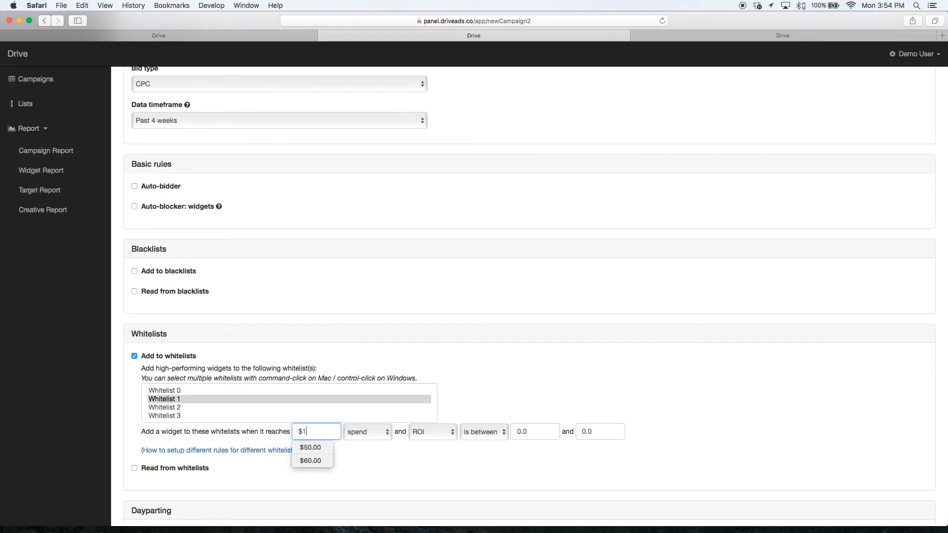
pyautogui.write('00')
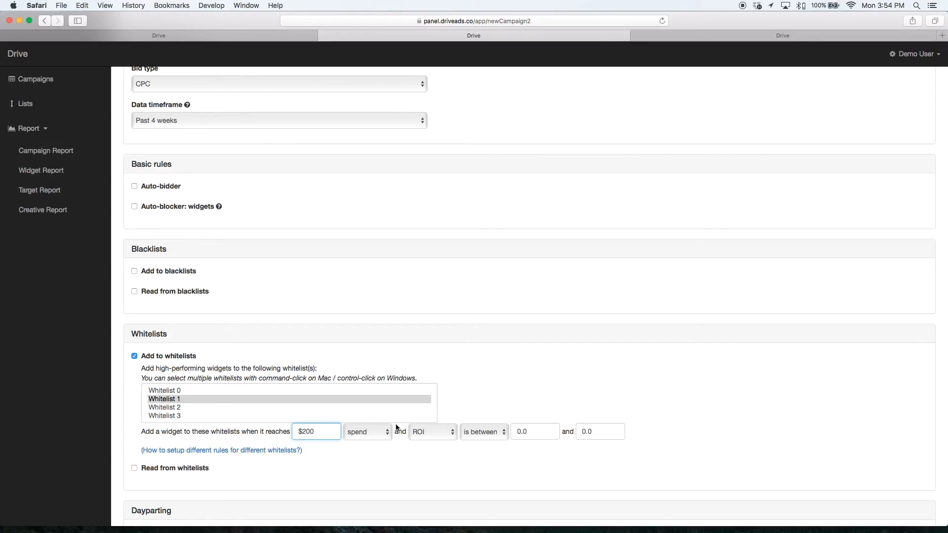
# Set the whitelist rule's second condition to profit > $0, keeping Whitelist 1 as the target list
pyautogui.click(419, 430)
pyautogui.click(434, 456)
pyautogui.click(477, 432)
pyautogui.click(478, 447)
pyautogui.click(527, 432)
pyautogui.press('BackSpace')
pyautogui.press('BackSpace')
pyautogui.press('BackSpace')
pyautogui.write('$0')
pyautogui.click(381, 484)
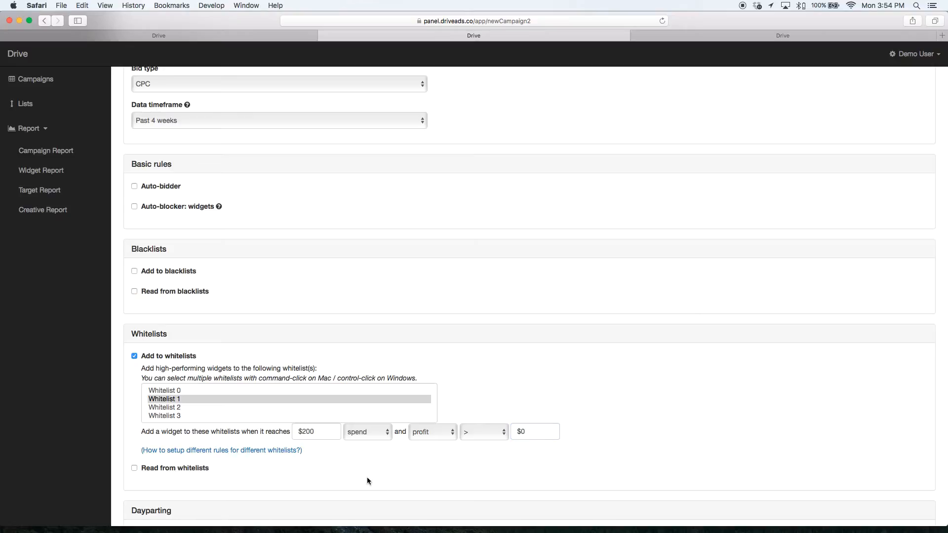
pyautogui.click(174, 398)
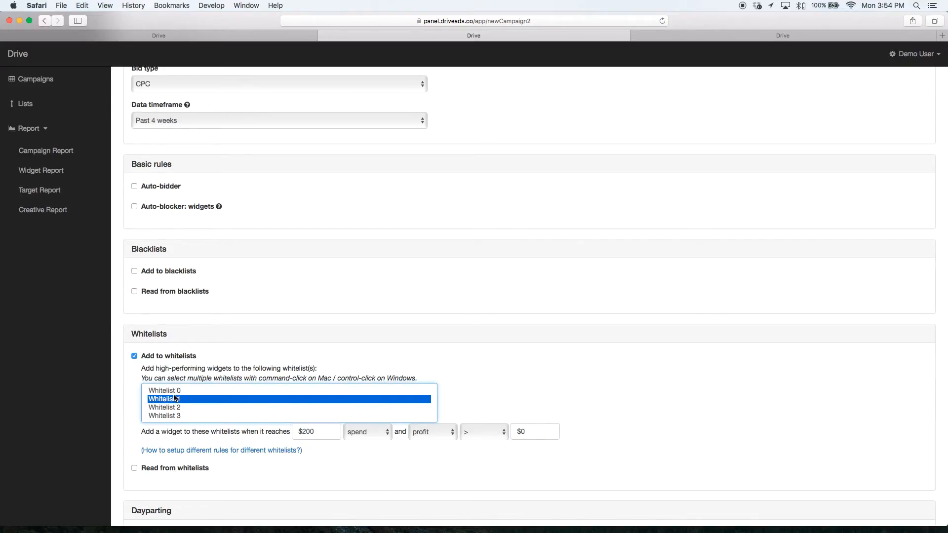
# Enable reading from whitelists and select Whitelist 1 as the list to read from
pyautogui.click(155, 470)
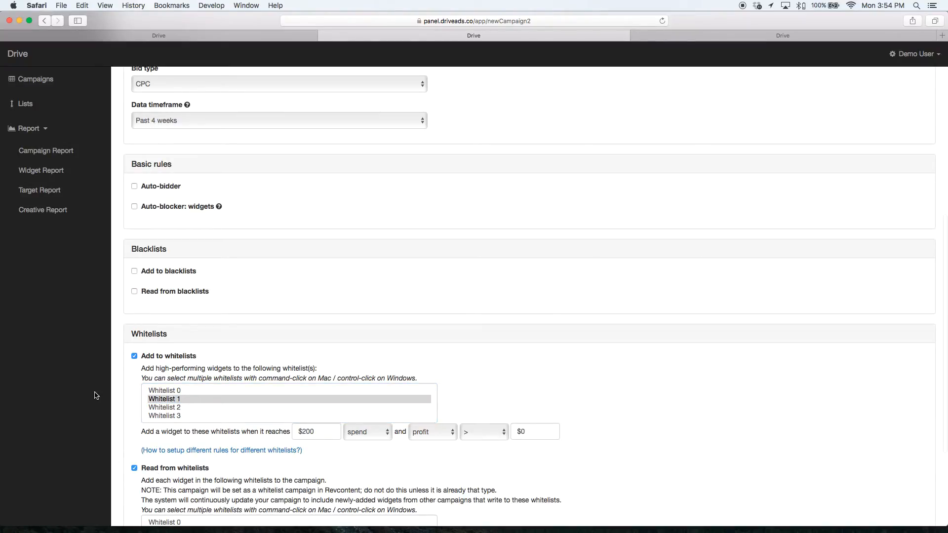
pyautogui.scroll(-5, 108, 397)
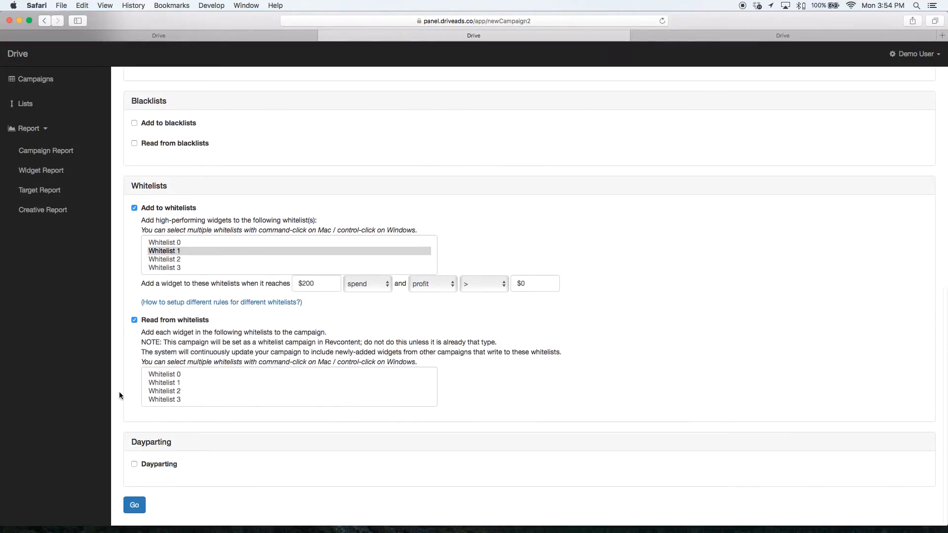
pyautogui.click(188, 383)
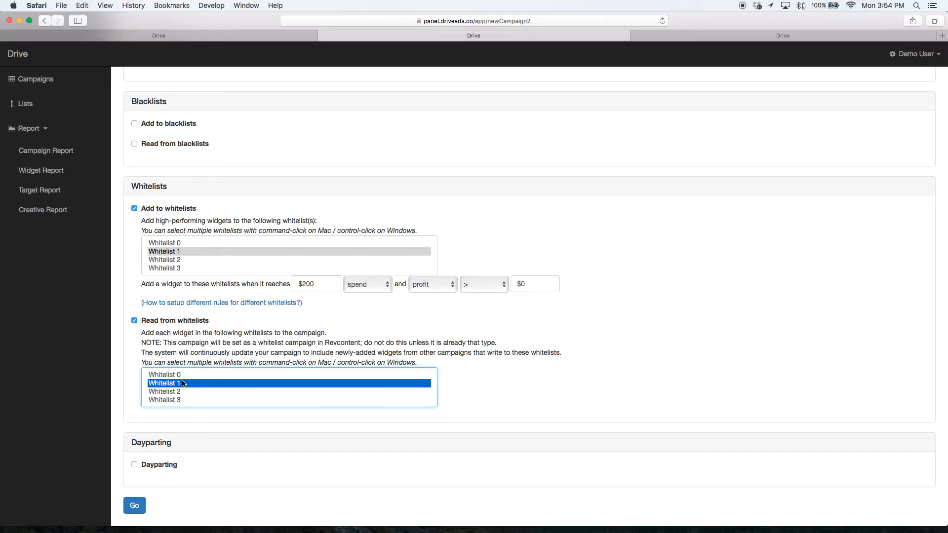
# Set the campaign's widget targeting to Whitelist ("target only")
pyautogui.scroll(15, 574, 366)
pyautogui.scroll(-3, 173, 397)
pyautogui.click(163, 232)
pyautogui.click(164, 245)
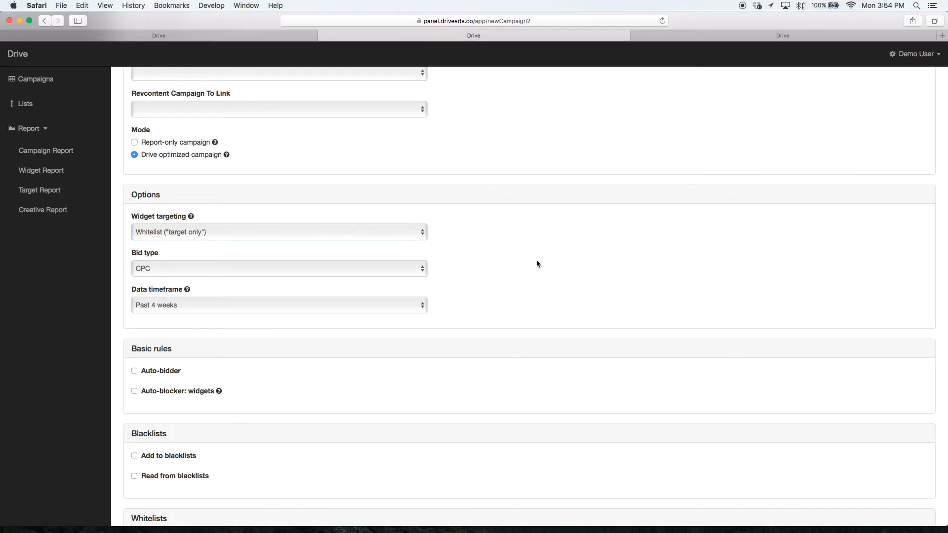
# Turn off reading from whitelists and keep Whitelist 1 selected for adding widgets
pyautogui.scroll(-7, 579, 243)
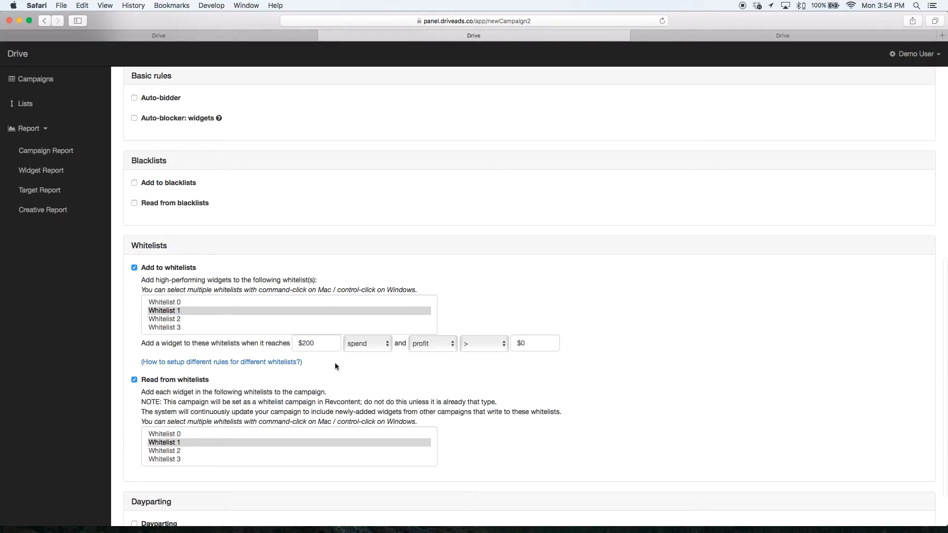
pyautogui.click(303, 341)
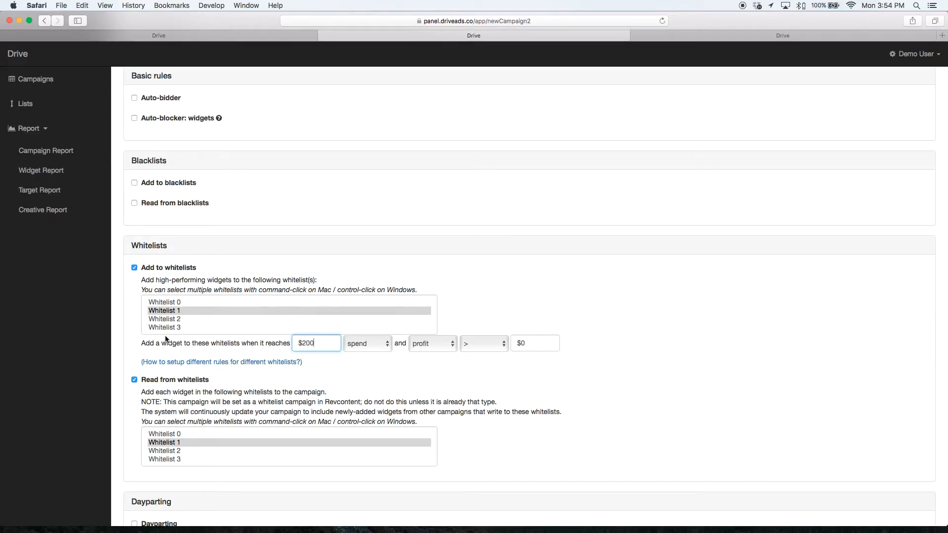
pyautogui.click(174, 381)
pyautogui.click(197, 330)
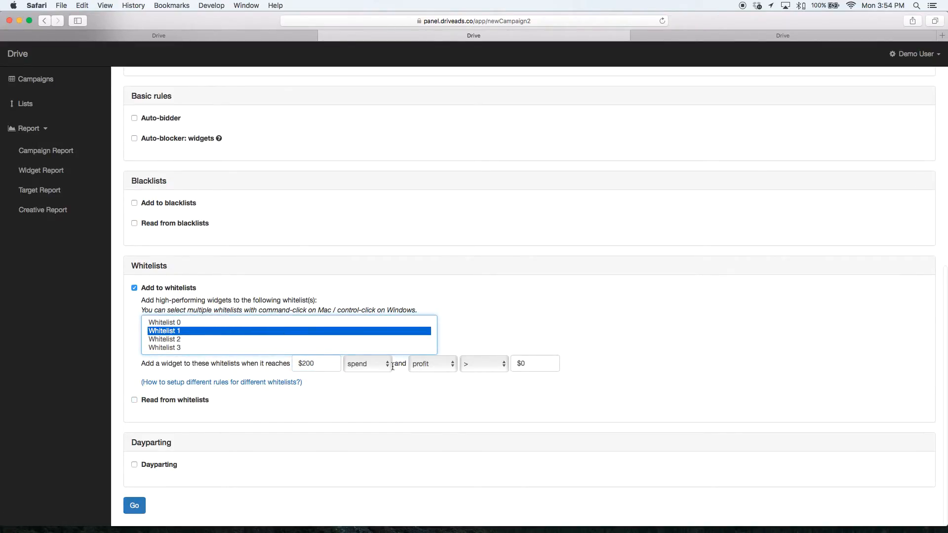
# Change the whitelist rule to add widgets when spend reaches $200 and profit is between $0 and $50
pyautogui.click(378, 367)
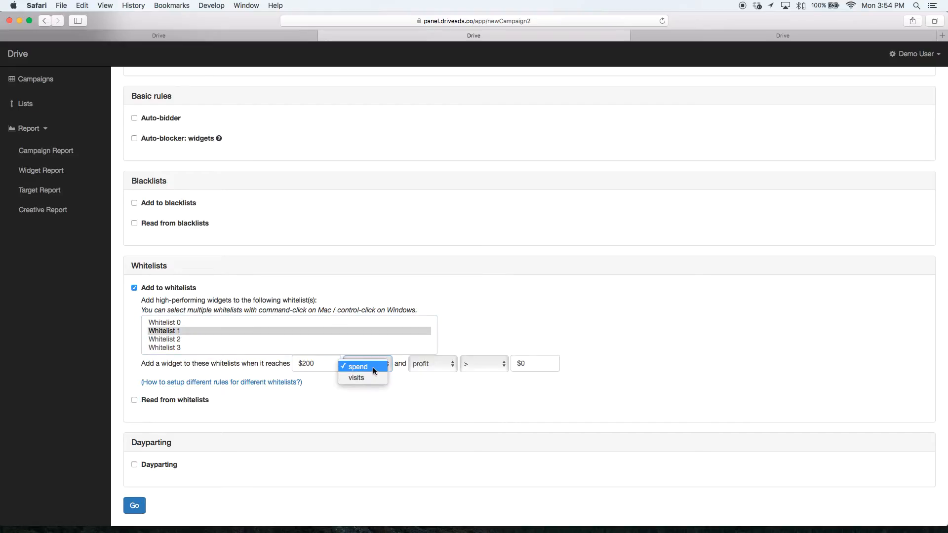
pyautogui.click(372, 367)
pyautogui.click(535, 362)
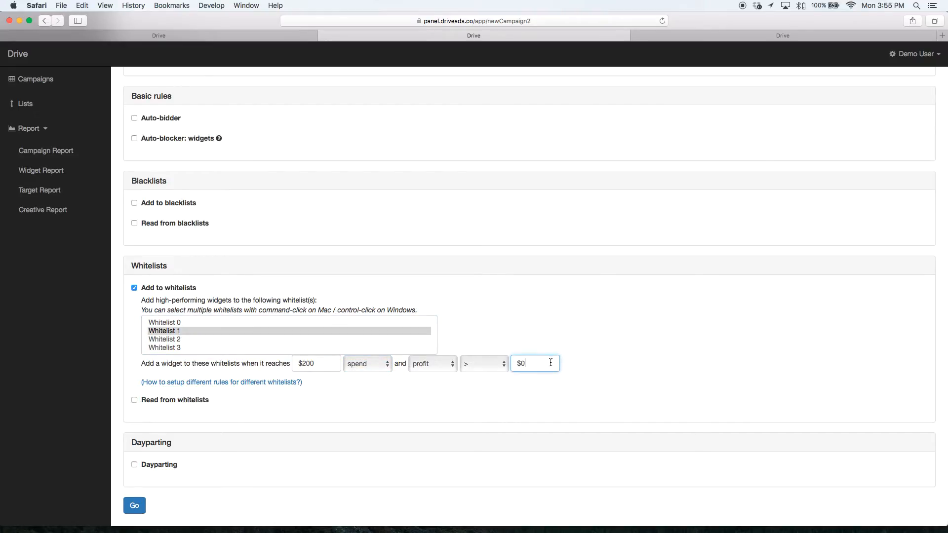
pyautogui.click(475, 365)
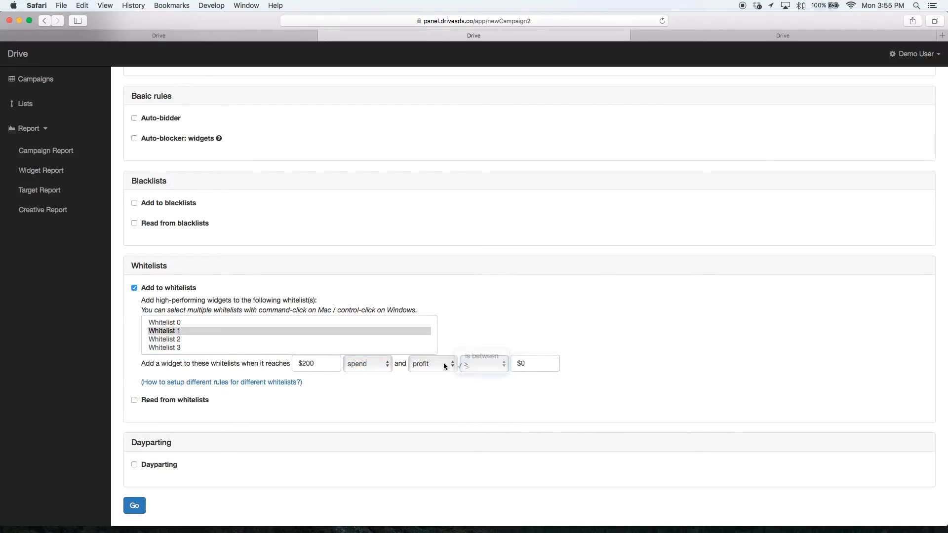
pyautogui.click(476, 356)
pyautogui.click(432, 363)
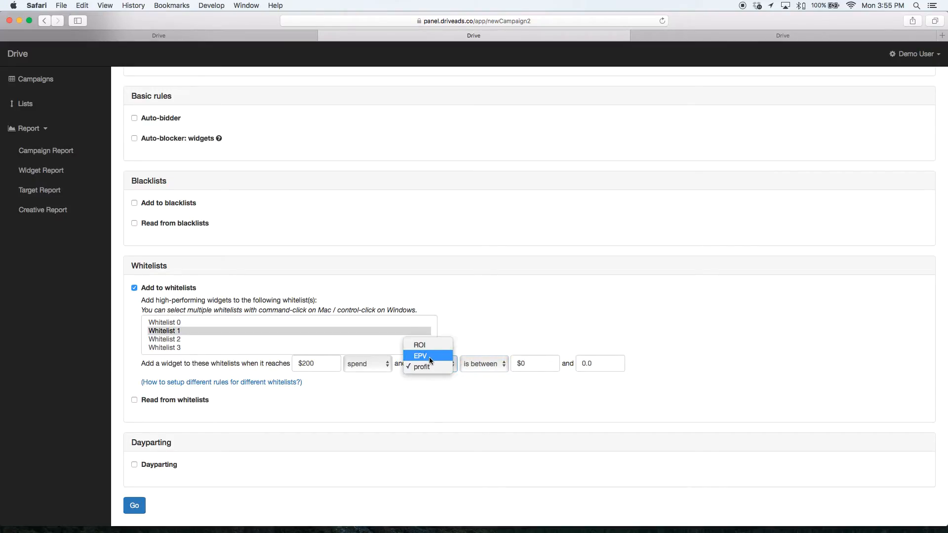
pyautogui.click(429, 367)
pyautogui.click(549, 364)
pyautogui.click(609, 357)
pyautogui.write('$50')
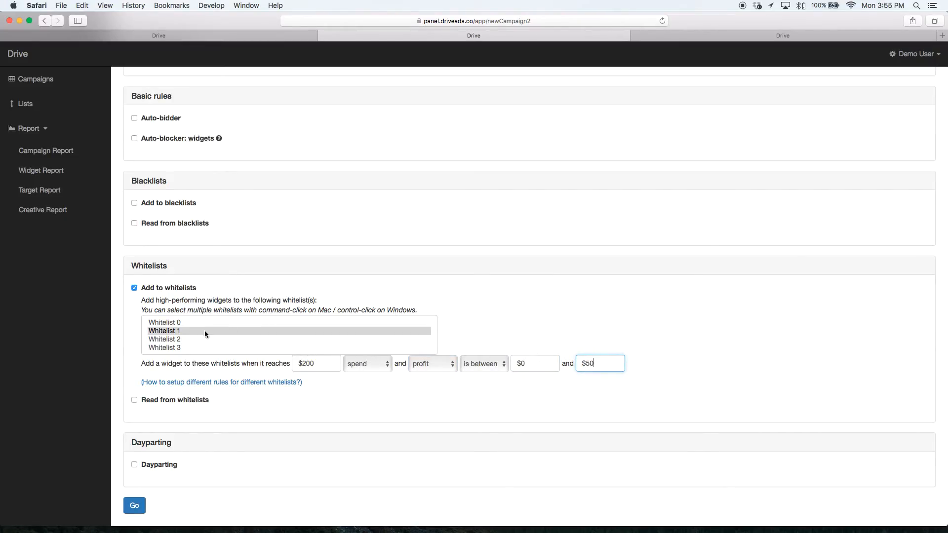
# Switch the whitelist to add to to Whitelist 2 and set its profit range to between $50 and $200
pyautogui.click(180, 340)
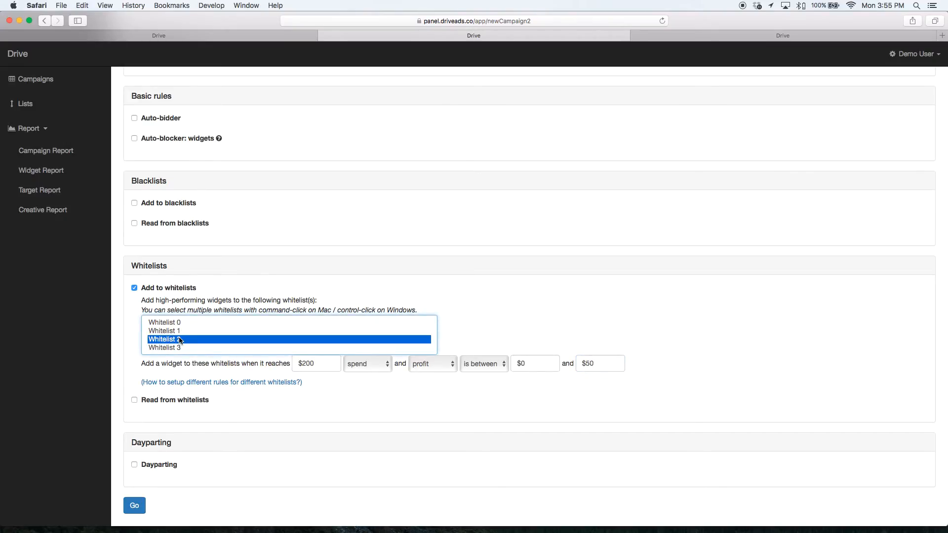
pyautogui.click(543, 363)
pyautogui.press('BackSpace')
pyautogui.write('50')
pyautogui.click(613, 364)
pyautogui.press('BackSpace')
pyautogui.press('BackSpace')
pyautogui.write('200')
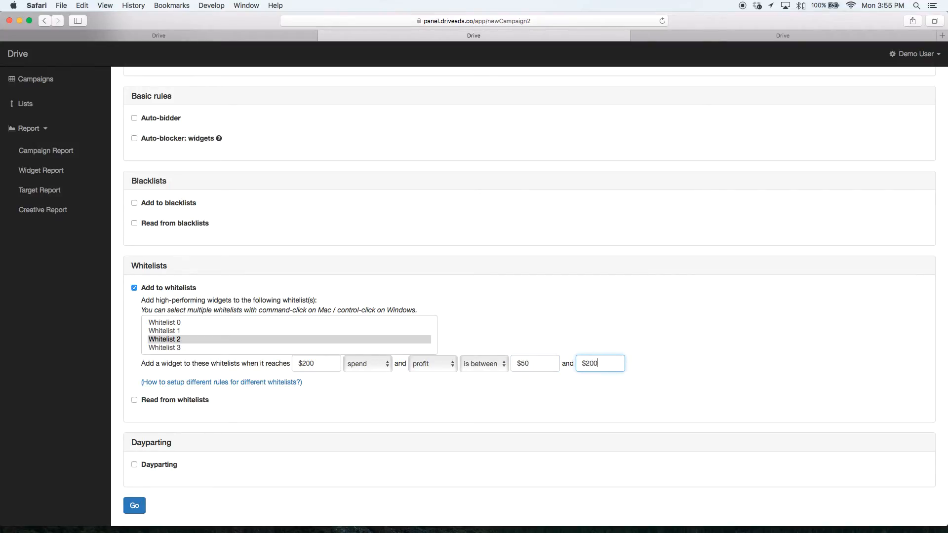
# Select Whitelist 3 with the profit comparison kept as is between, and turn off adding to whitelists
pyautogui.click(185, 348)
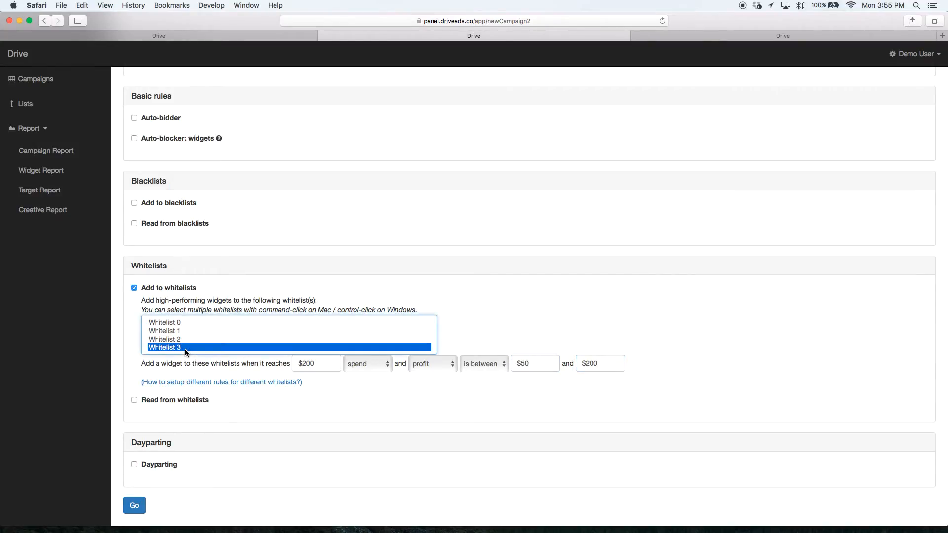
pyautogui.click(472, 366)
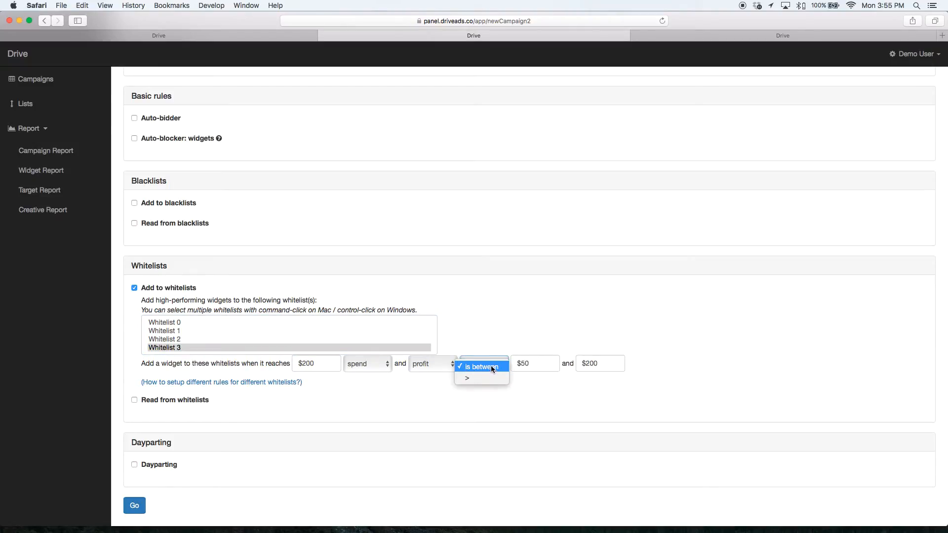
pyautogui.click(490, 366)
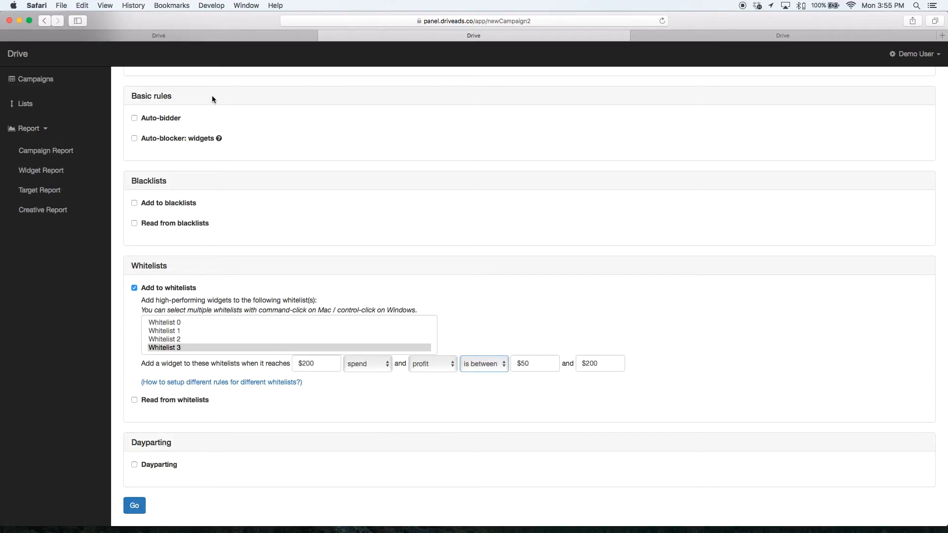
pyautogui.click(206, 300)
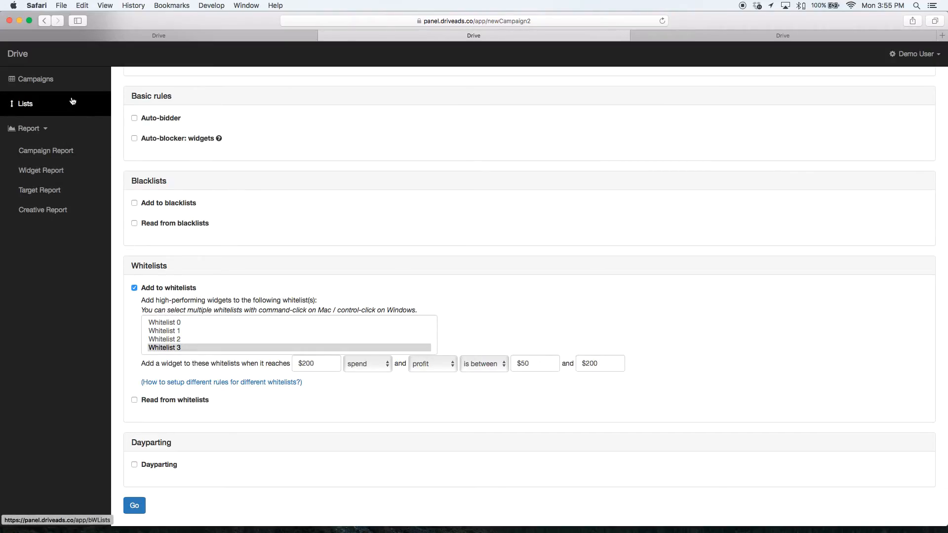
pyautogui.click(165, 293)
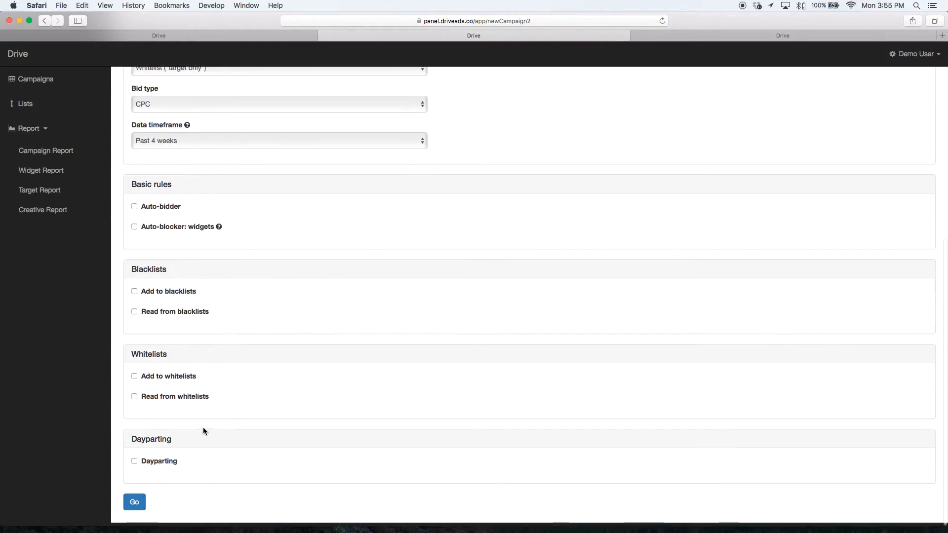
# Enable dayparting and add two more dayparting rules
pyautogui.click(167, 467)
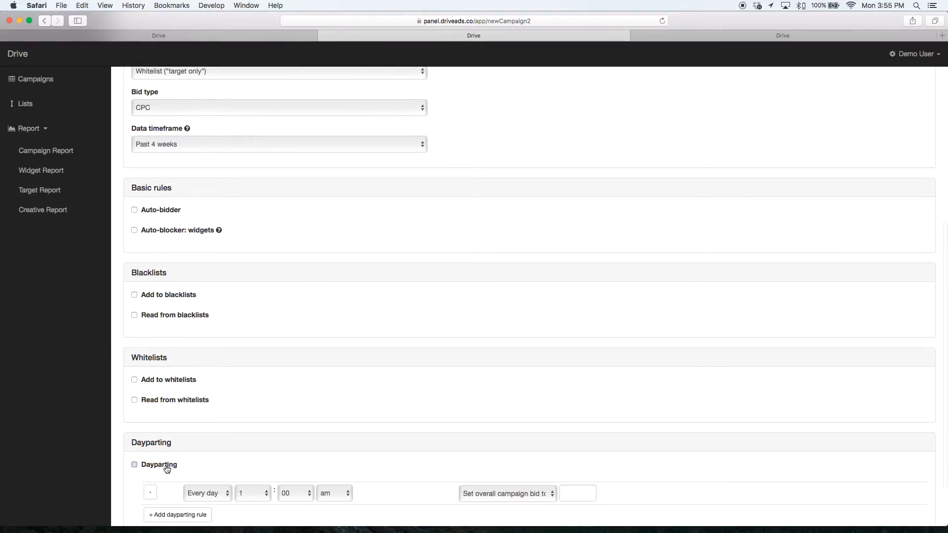
pyautogui.scroll(-3, 573, 309)
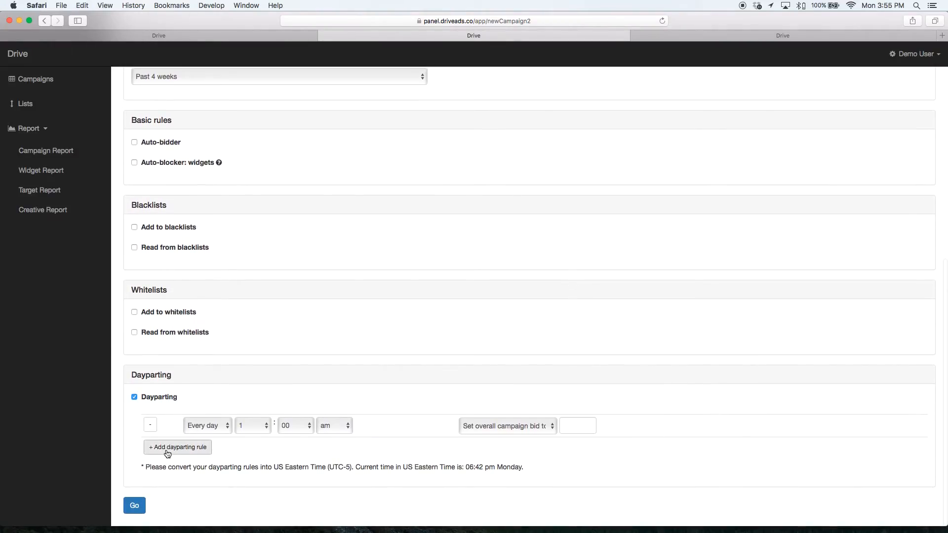
pyautogui.click(184, 449)
pyautogui.click(185, 469)
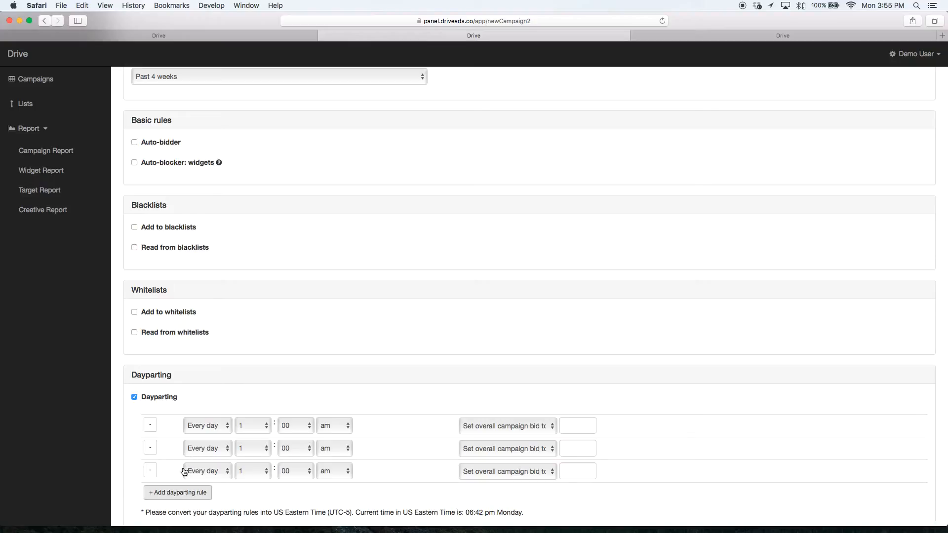
# Configure the first dayparting rule to set the overall campaign bid to $0.20 every day at 1:00 am
pyautogui.click(219, 425)
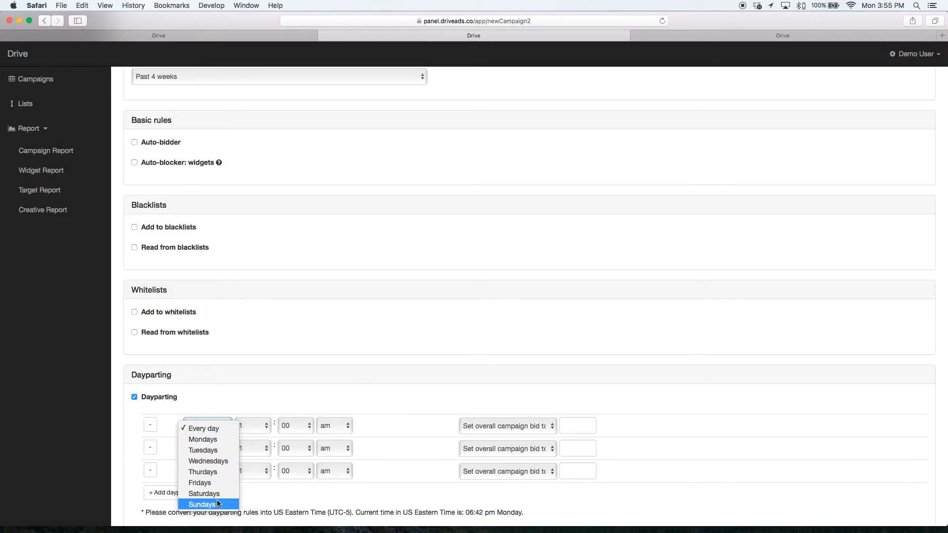
pyautogui.click(211, 431)
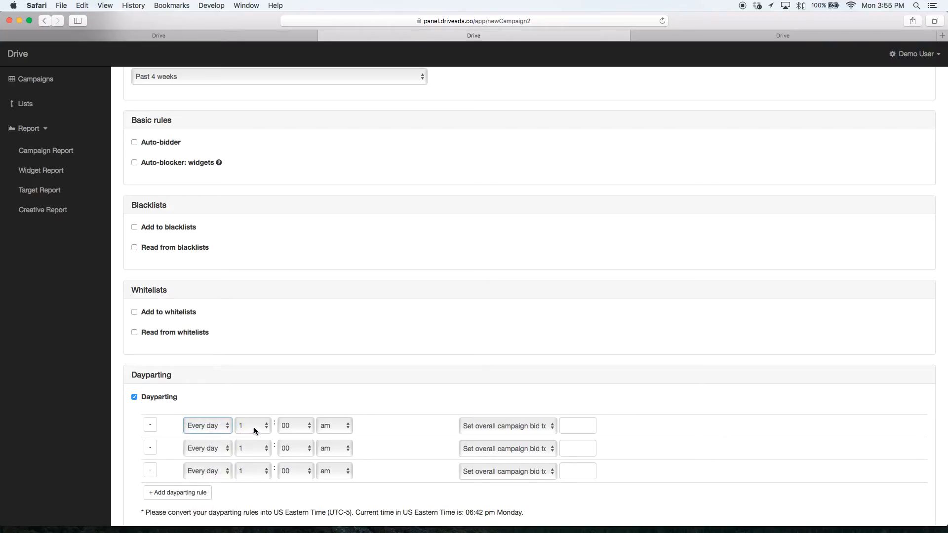
pyautogui.click(253, 427)
pyautogui.click(276, 425)
pyautogui.scroll(-2, 327, 427)
pyautogui.click(341, 381)
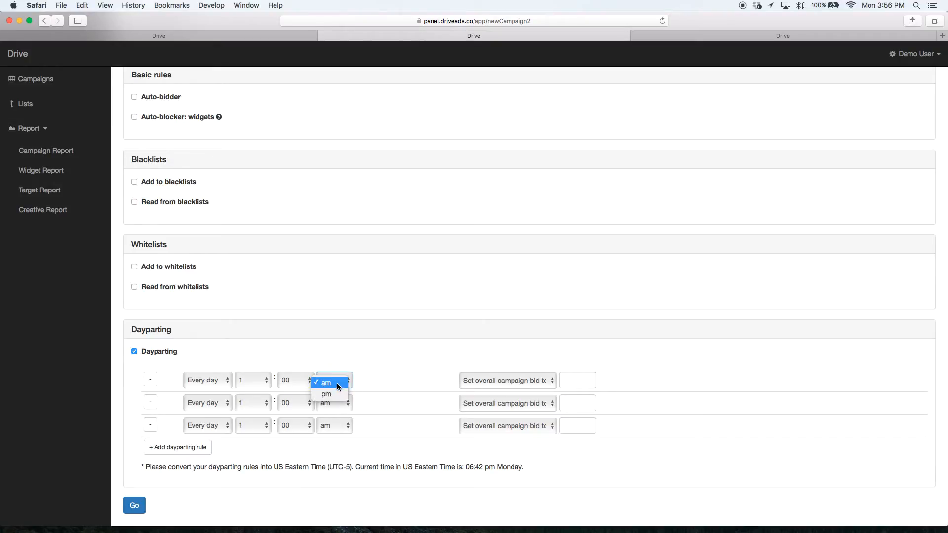
pyautogui.click(338, 384)
pyautogui.click(503, 381)
pyautogui.click(535, 381)
pyautogui.click(574, 381)
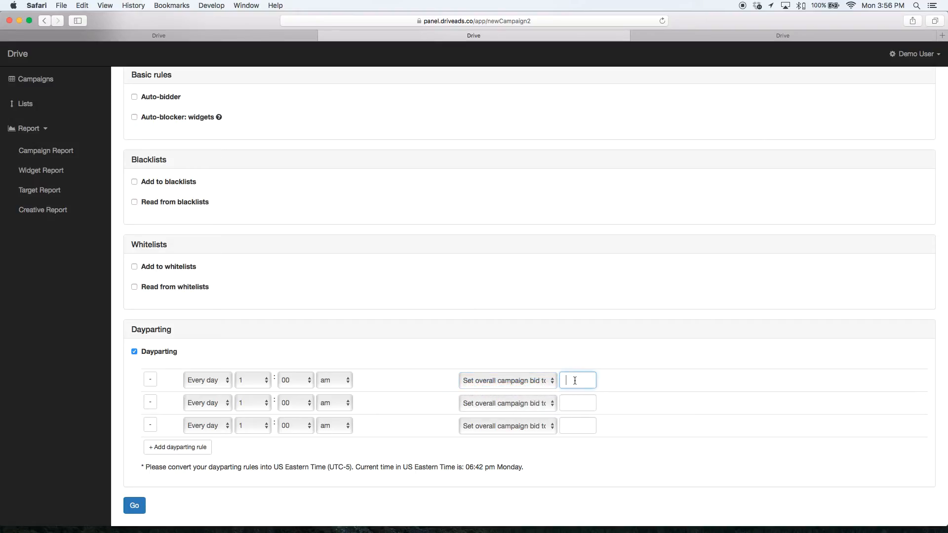
pyautogui.write('$0.20')
# Configure the second dayparting rule to pause the campaign on Mondays at 1:00 am
pyautogui.click(209, 404)
pyautogui.click(205, 416)
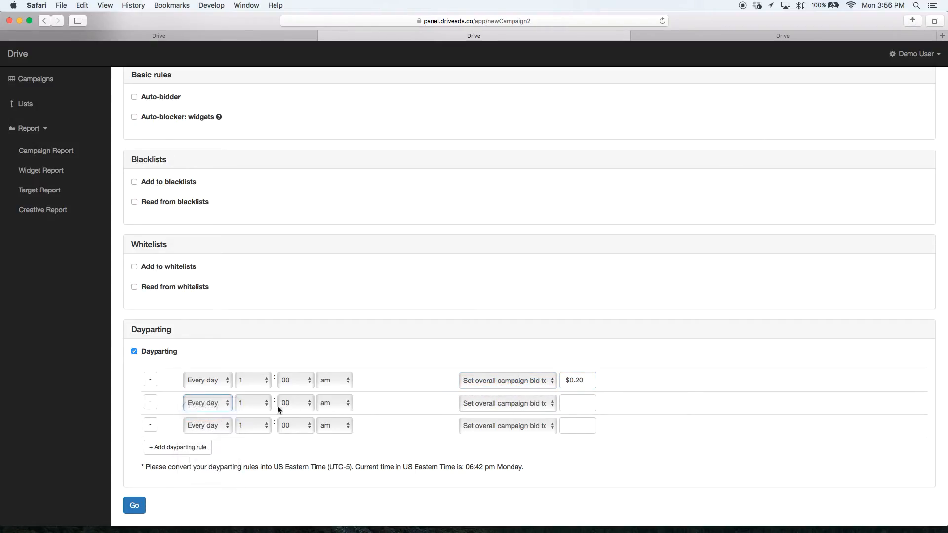
pyautogui.click(529, 404)
pyautogui.click(490, 417)
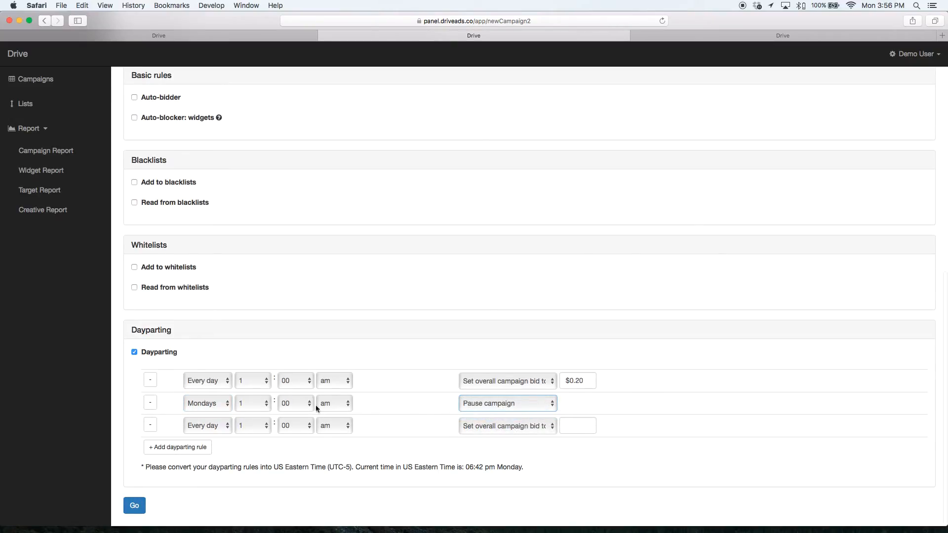
# Configure the third dayparting rule to resume the campaign on Mondays at 9:00 am
pyautogui.click(212, 425)
pyautogui.click(208, 437)
pyautogui.click(252, 425)
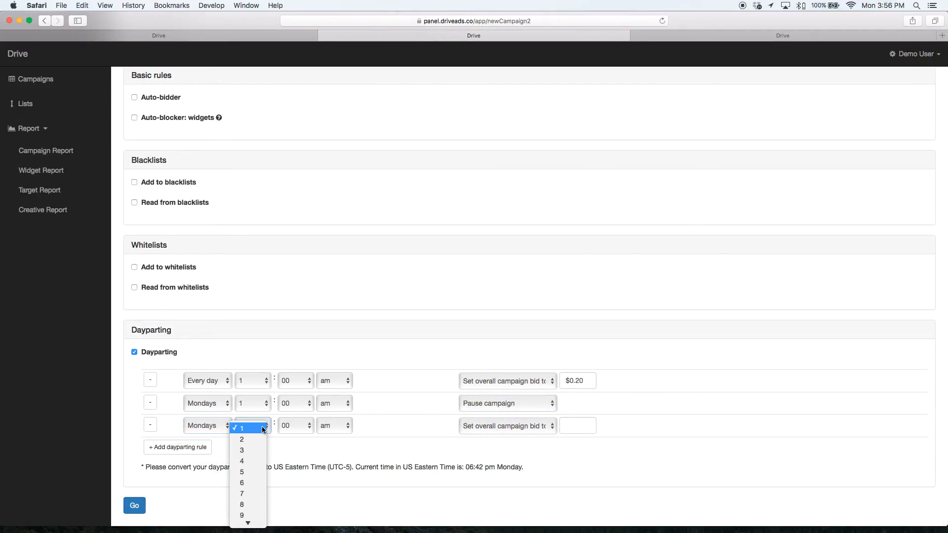
pyautogui.click(255, 515)
pyautogui.click(498, 426)
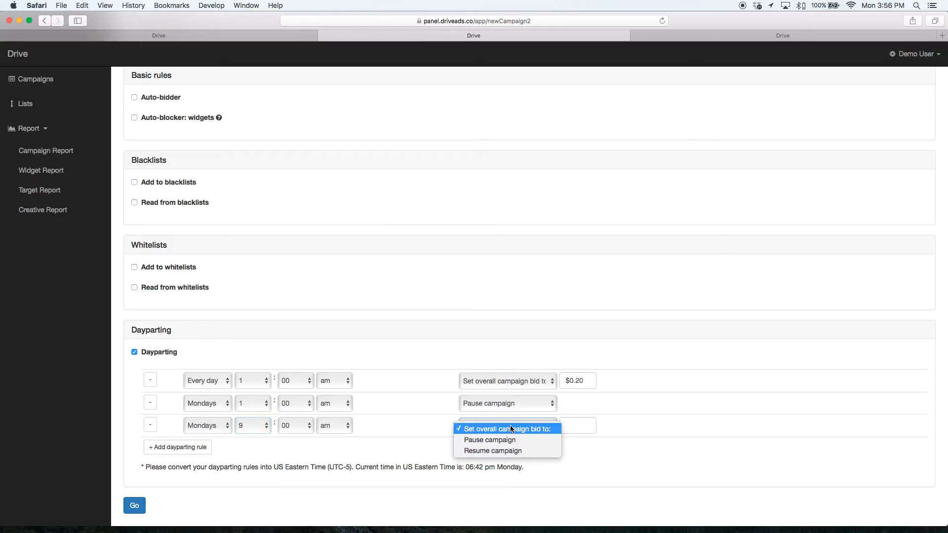
pyautogui.click(487, 451)
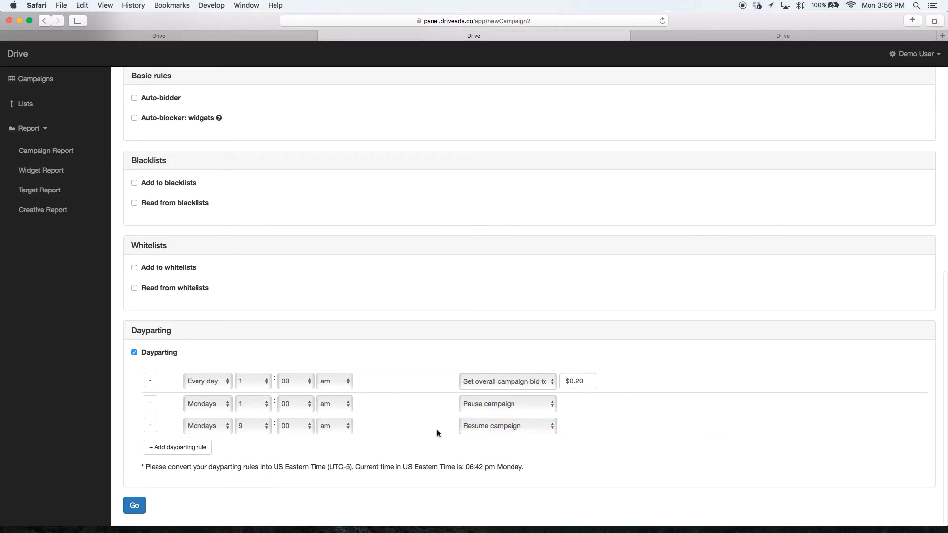
# Add two more blank dayparting rules below the existing three
pyautogui.click(188, 447)
pyautogui.click(187, 468)
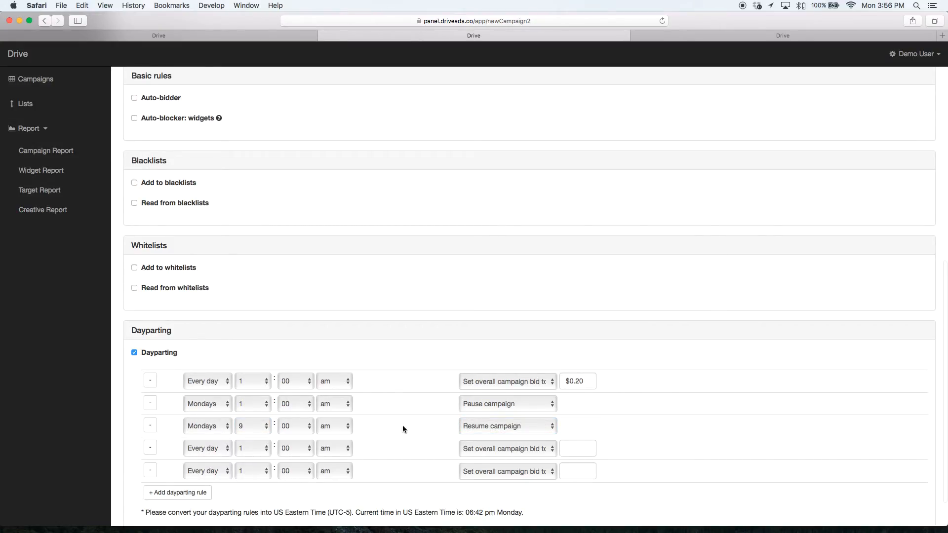
pyautogui.scroll(-2, 402, 425)
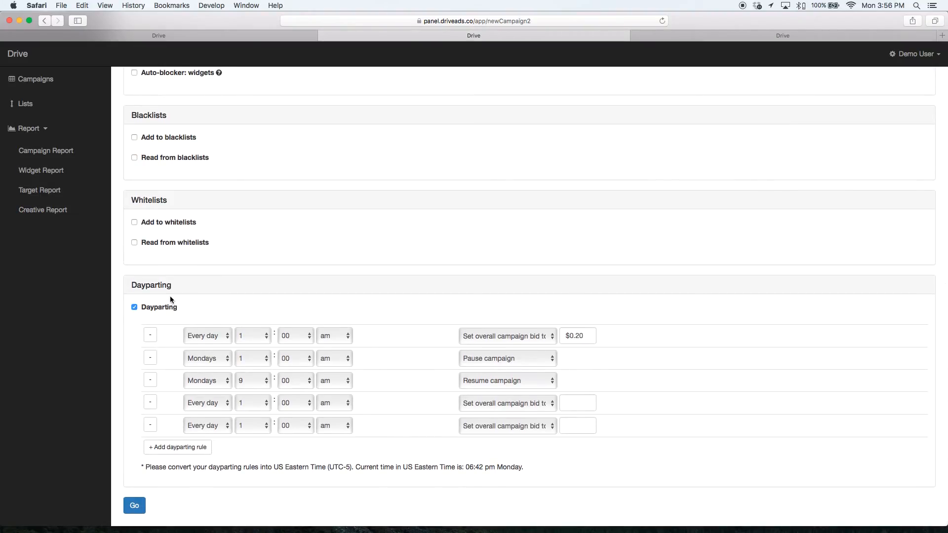
# Turn off dayparting for the campaign
pyautogui.click(165, 308)
pyautogui.moveTo(217, 345); pyautogui.dragTo(285, 397)
pyautogui.click(310, 327)
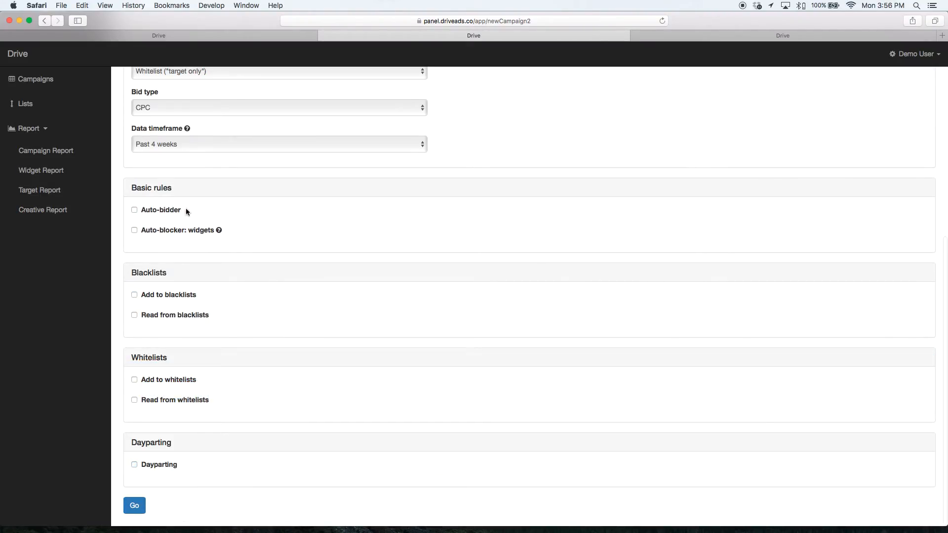
# Enable the auto-bidder, switch the bid type to vCPM and check how the rule's eCPM formula is defined
pyautogui.scroll(3, 211, 251)
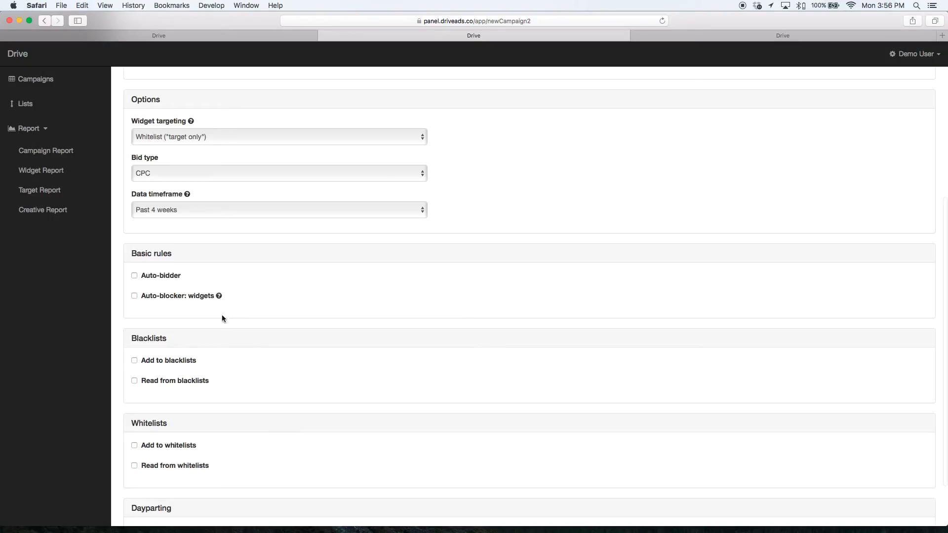
pyautogui.click(155, 277)
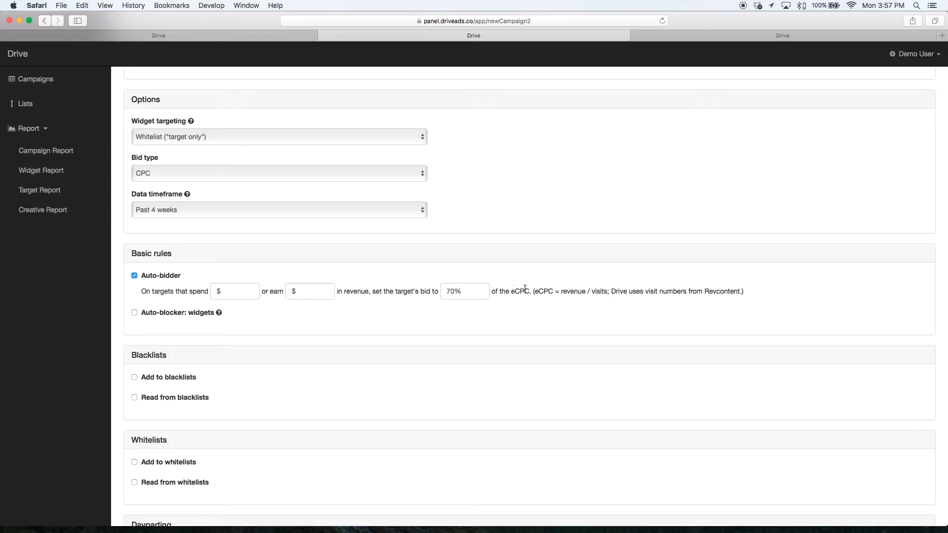
pyautogui.click(150, 168)
pyautogui.click(146, 187)
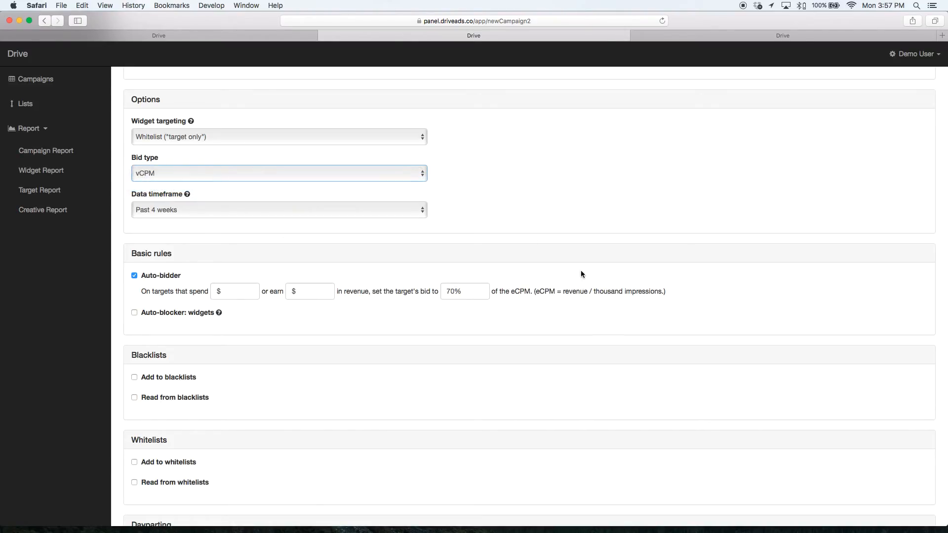
pyautogui.click(550, 289)
pyautogui.moveTo(575, 292); pyautogui.dragTo(623, 289)
pyautogui.click(623, 289)
# Set the bid type back to CPC and check the auto-bidder's eCPC formula
pyautogui.click(208, 177)
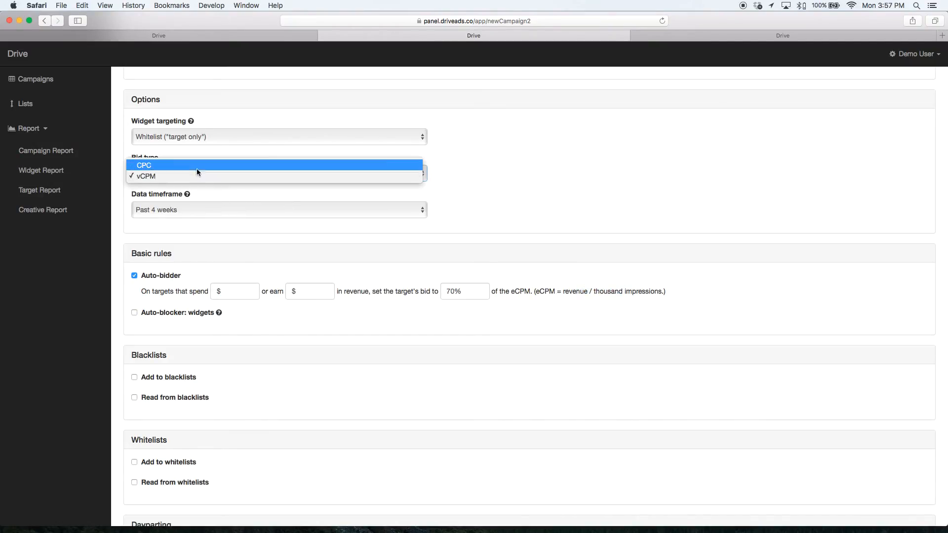
pyautogui.click(188, 163)
pyautogui.click(537, 289)
pyautogui.moveTo(528, 290); pyautogui.dragTo(619, 290)
pyautogui.click(619, 290)
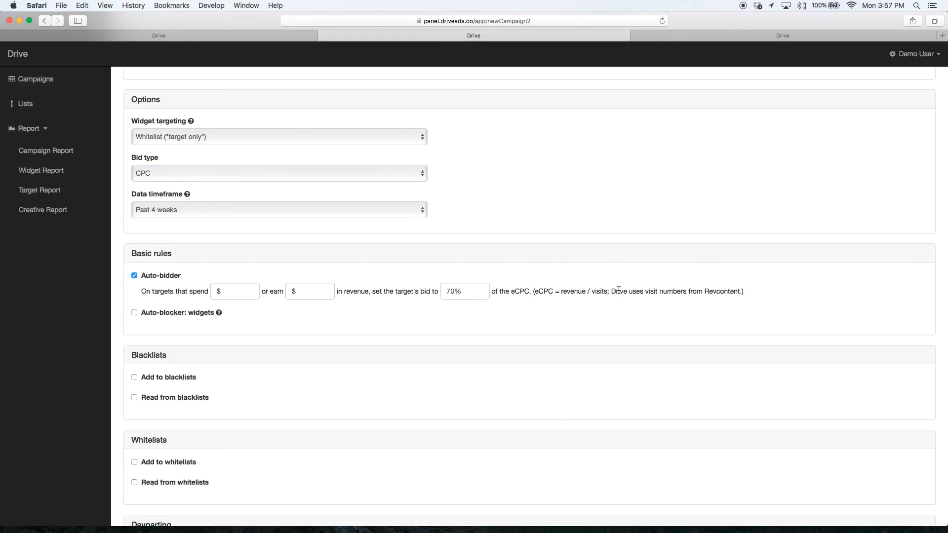
# Set the auto-bidder's target bid to 100% of the eCPC
pyautogui.moveTo(464, 290); pyautogui.dragTo(452, 290)
pyautogui.tripleClick(451, 290)
pyautogui.click(461, 290)
pyautogui.moveTo(519, 290); pyautogui.dragTo(564, 294)
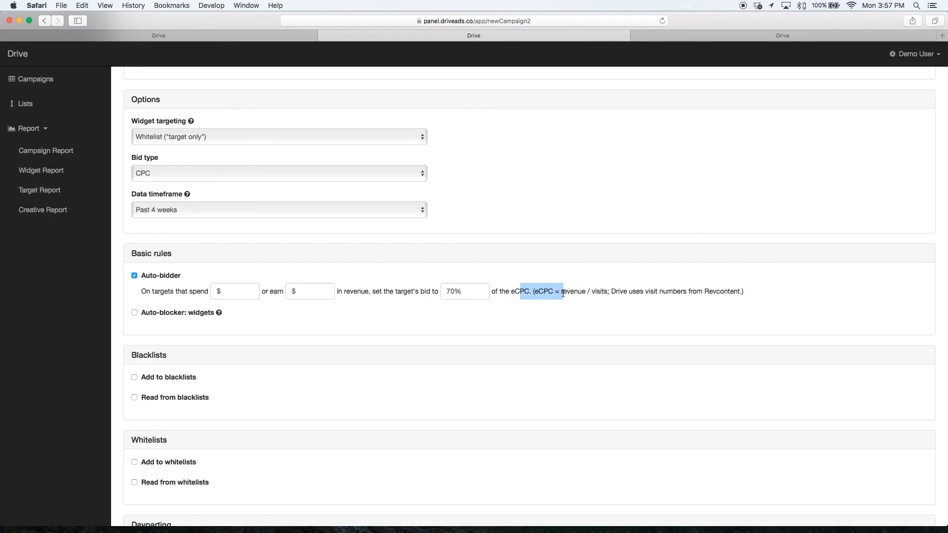
pyautogui.click(563, 295)
pyautogui.tripleClick(468, 290)
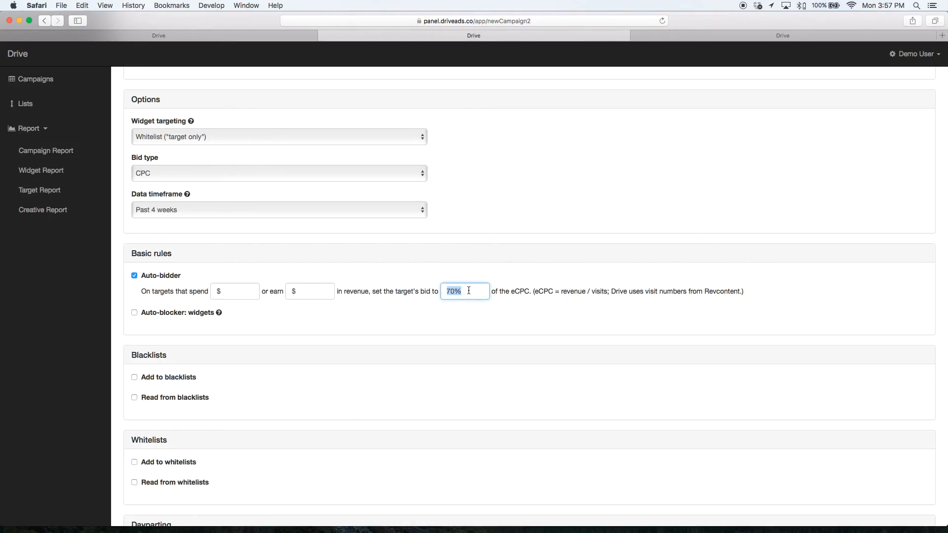
pyautogui.write('100%R')
pyautogui.click(503, 291)
# Set the auto-bidder's spend and revenue thresholds to $300 each
pyautogui.click(238, 294)
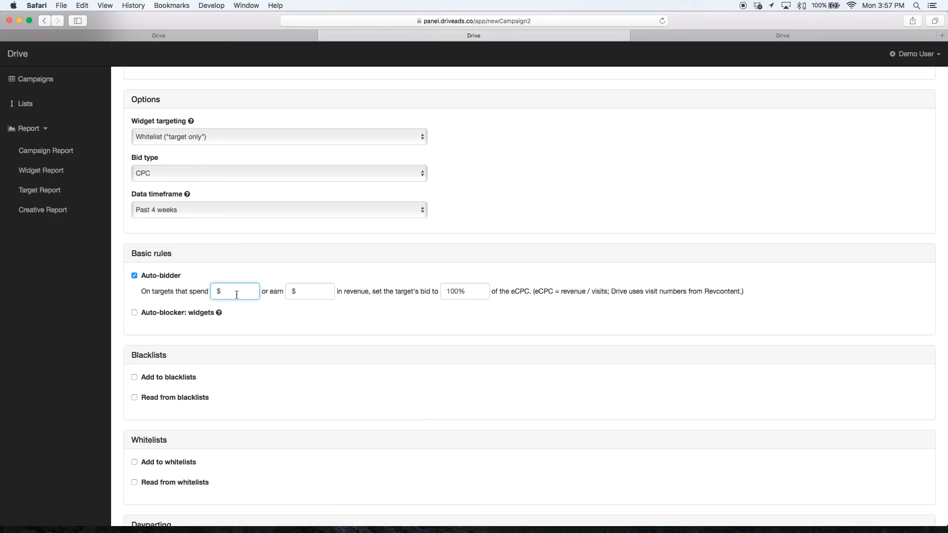
pyautogui.write('$300')
pyautogui.click(301, 290)
pyautogui.write('$300')
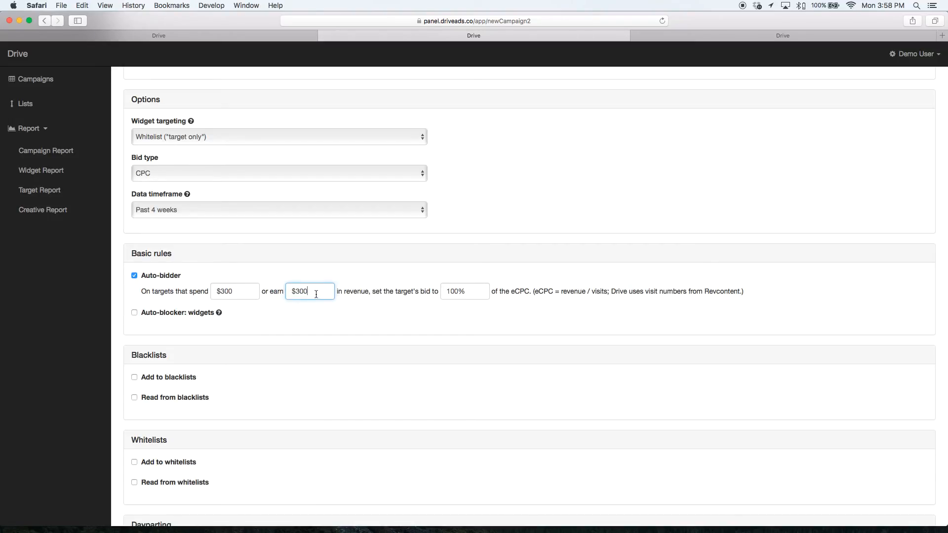
# Review the auto-bidder's spend threshold and eCPC wording, and turn the auto-bidder off
pyautogui.click(223, 293)
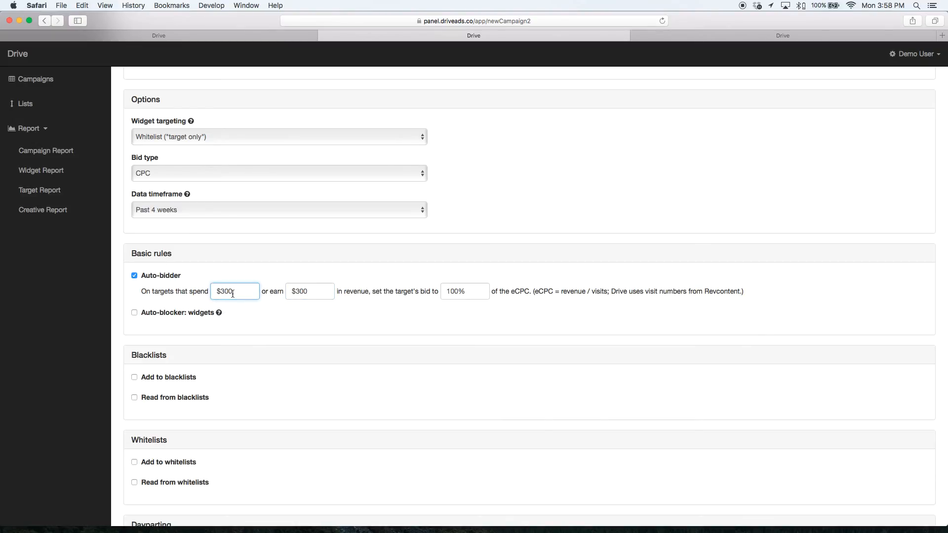
pyautogui.moveTo(566, 293); pyautogui.dragTo(514, 293)
pyautogui.click(514, 294)
pyautogui.click(232, 293)
pyautogui.doubleClick(224, 292)
pyautogui.click(231, 292)
pyautogui.click(411, 289)
pyautogui.click(168, 279)
pyautogui.scroll(-3, 223, 370)
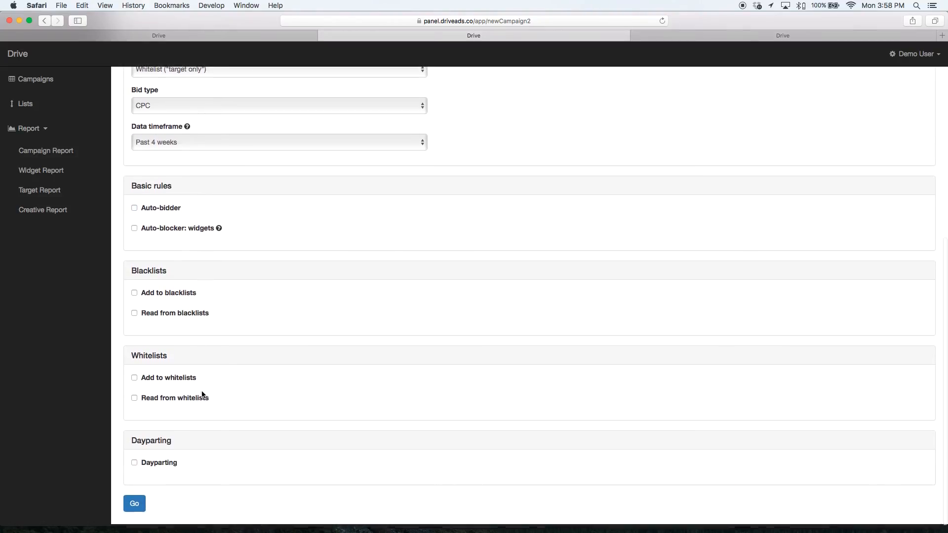
pyautogui.scroll(5, 250, 364)
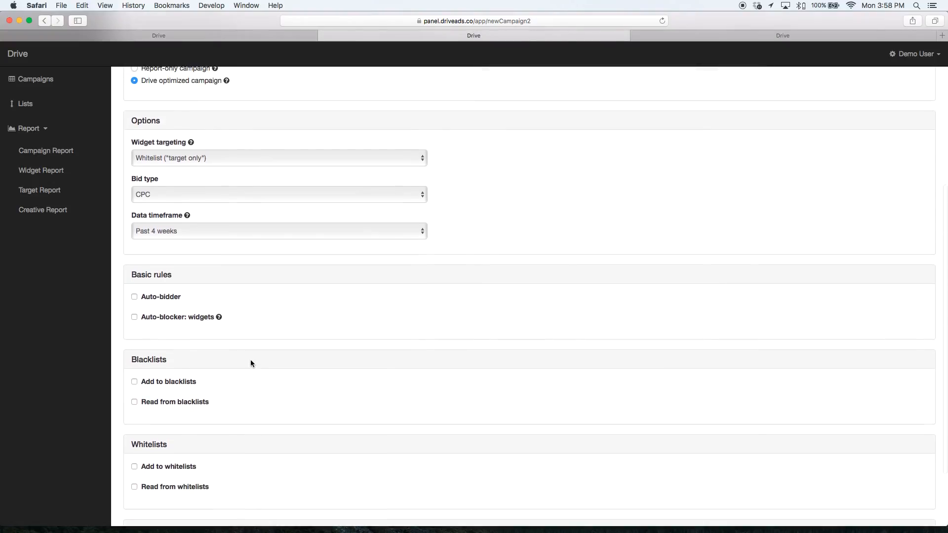
pyautogui.scroll(-5, 208, 385)
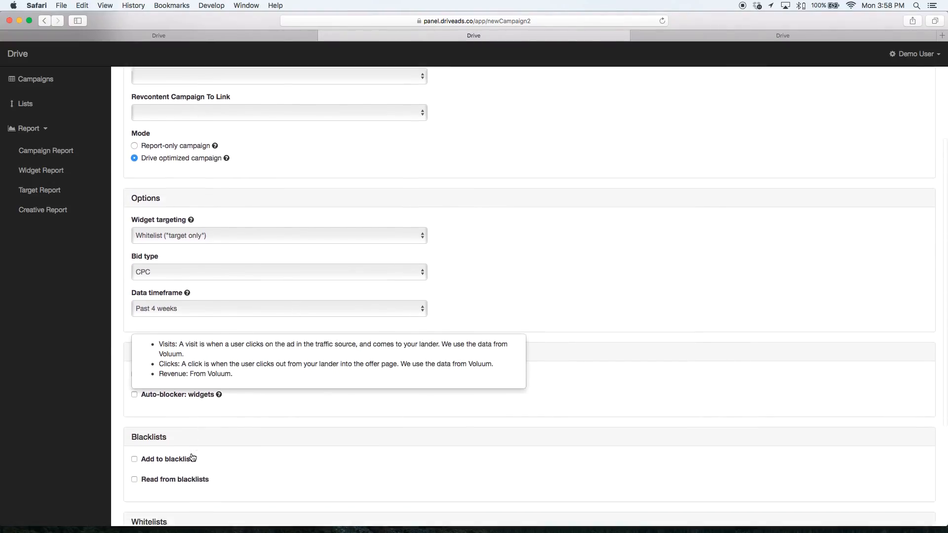
pyautogui.scroll(8, 236, 371)
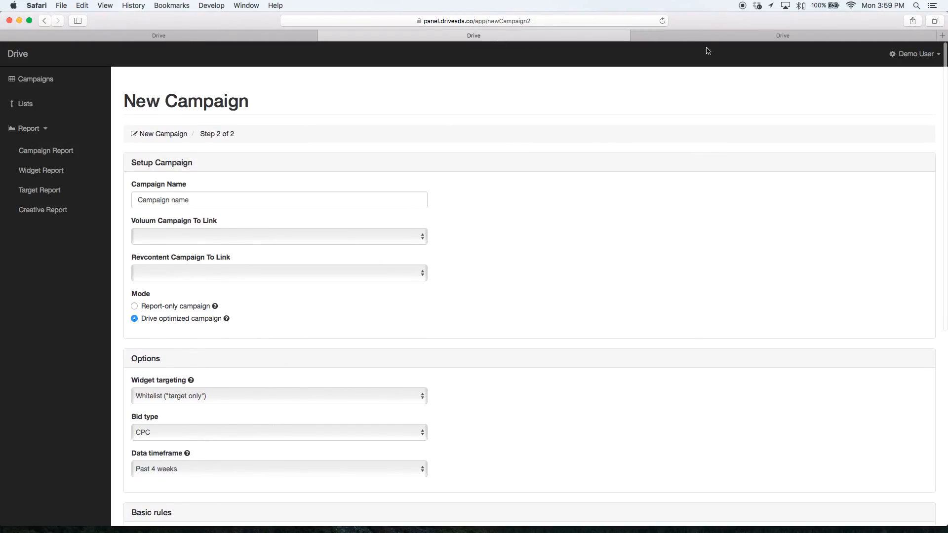
# Switch to the Widget Report and look through its available date ranges, keeping Last 7 days
pyautogui.click(695, 33)
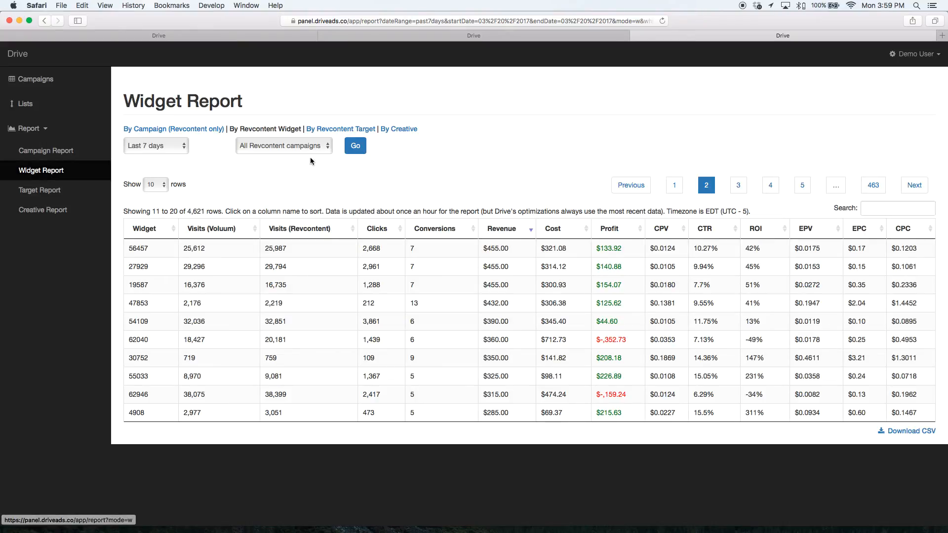
pyautogui.click(163, 150)
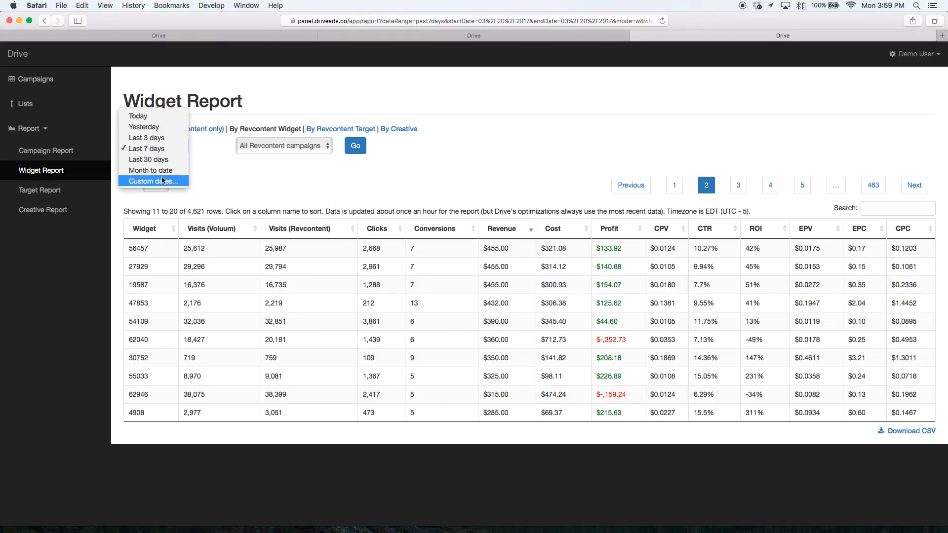
pyautogui.click(216, 171)
# Switch the Widget Report's campaign filter to selected campaigns and choose Campaign 1 through Campaign 5
pyautogui.click(280, 144)
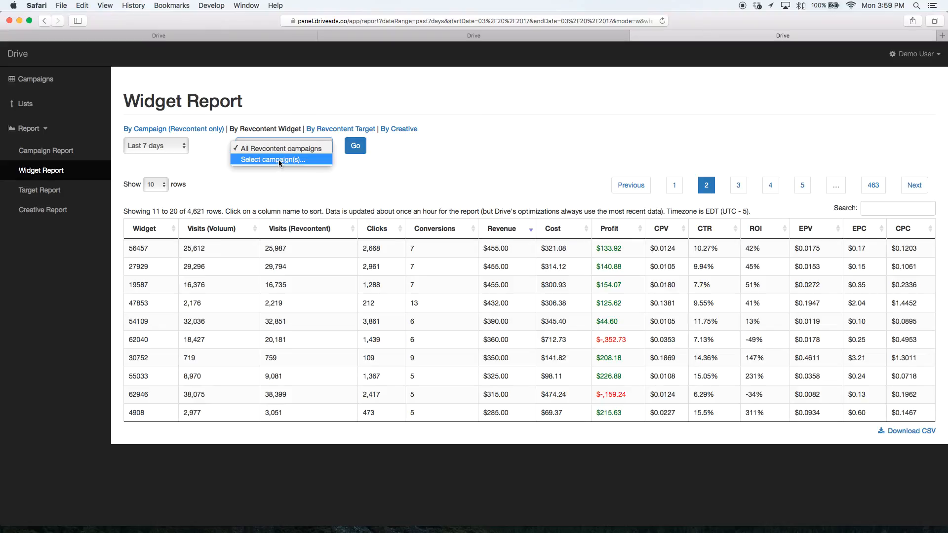
pyautogui.click(277, 161)
pyautogui.click(298, 162)
pyautogui.click(266, 181)
pyautogui.click(277, 199)
pyautogui.click(281, 217)
pyautogui.click(289, 236)
pyautogui.click(297, 257)
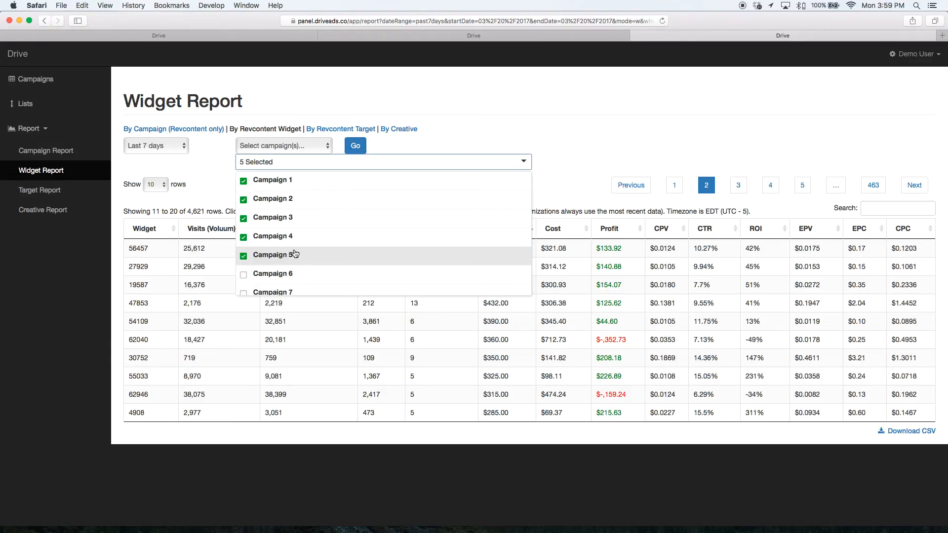
pyautogui.scroll(-5, 287, 252)
pyautogui.click(274, 165)
pyautogui.click(271, 153)
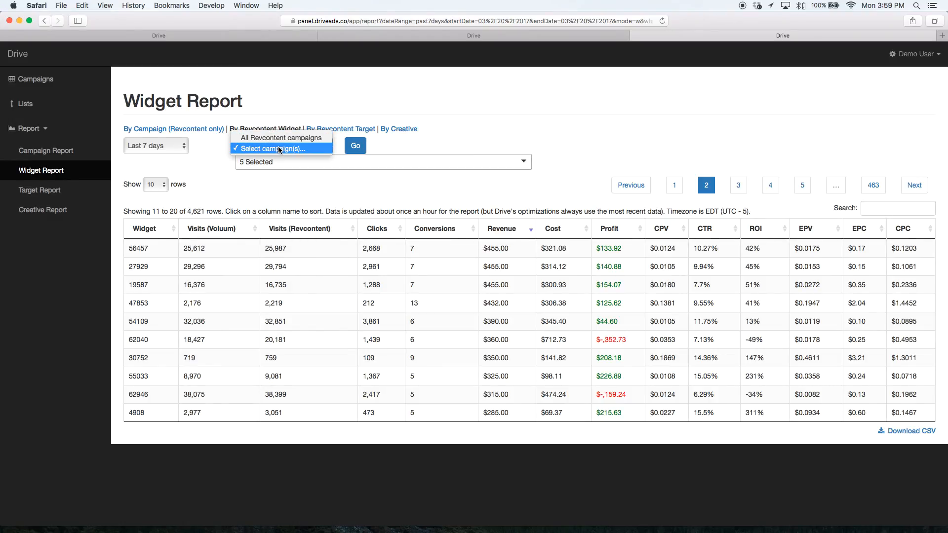
pyautogui.click(280, 149)
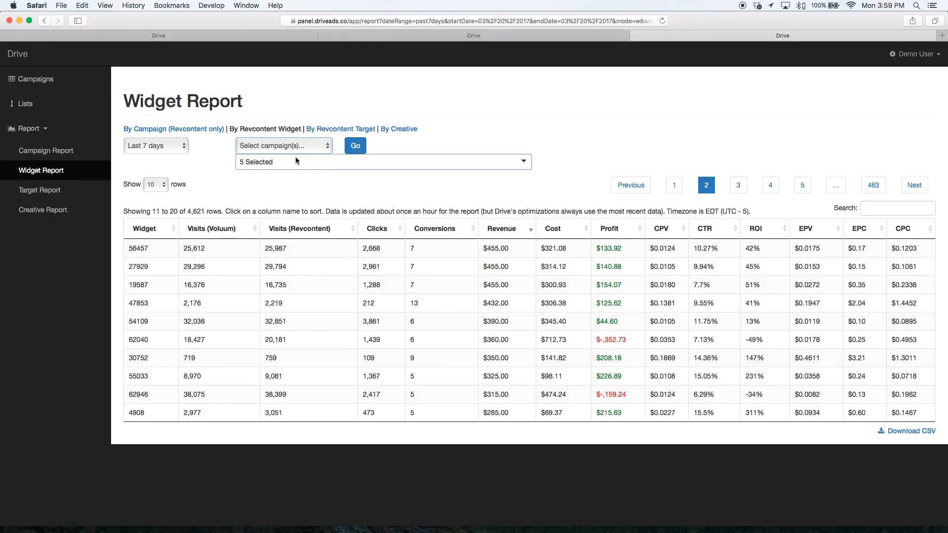
pyautogui.click(471, 185)
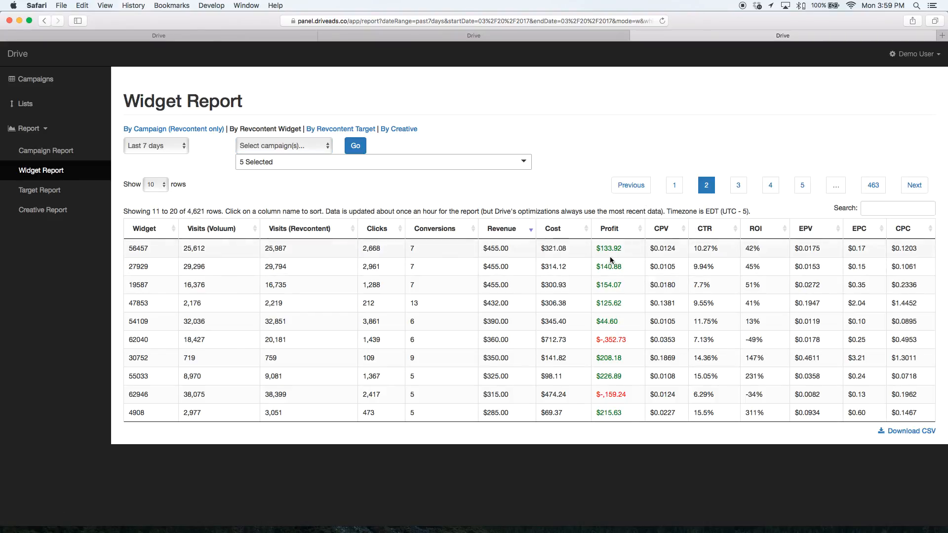